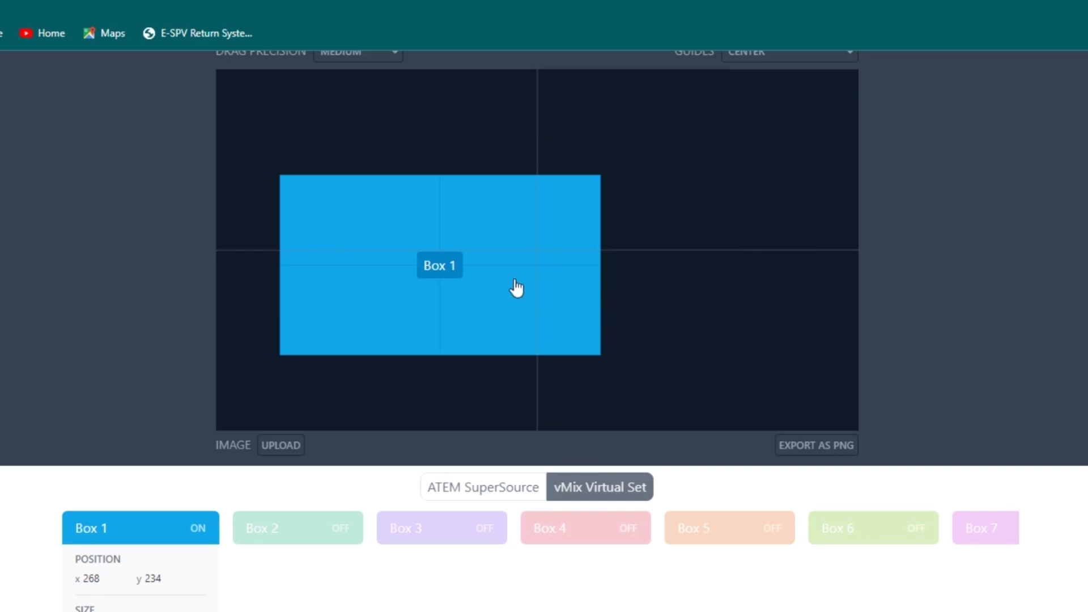
Enlarge Box 1 to size 0.62 and place it left of centre at about x 264, y 220.5
drag(501, 292, 493, 286)
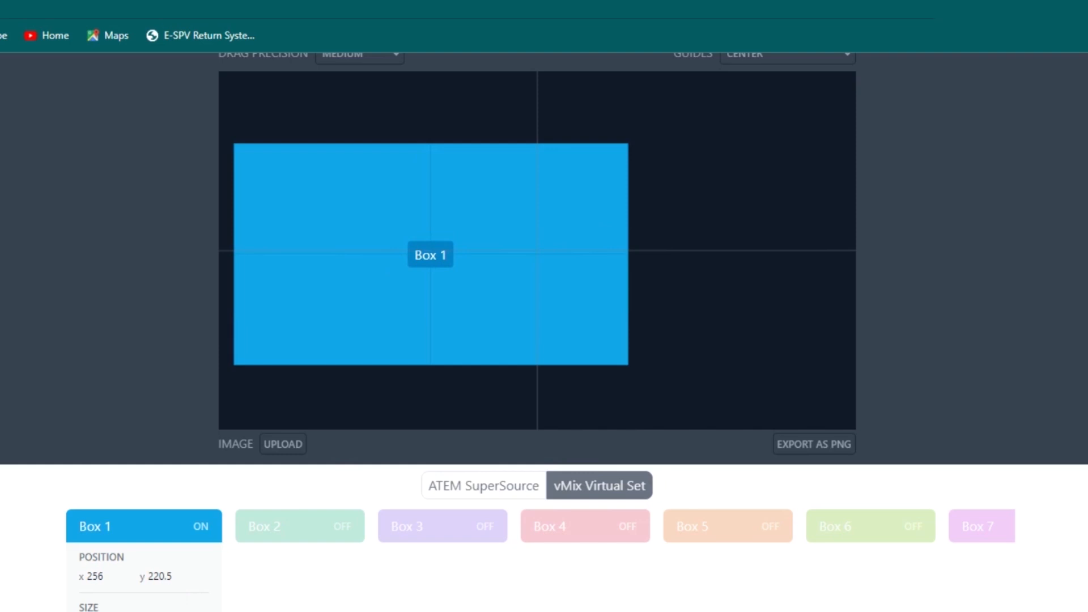
mouse_move(311, 306)
mouse_down()
mouse_move(333, 308)
mouse_move(319, 296)
mouse_move(319, 305)
mouse_up()
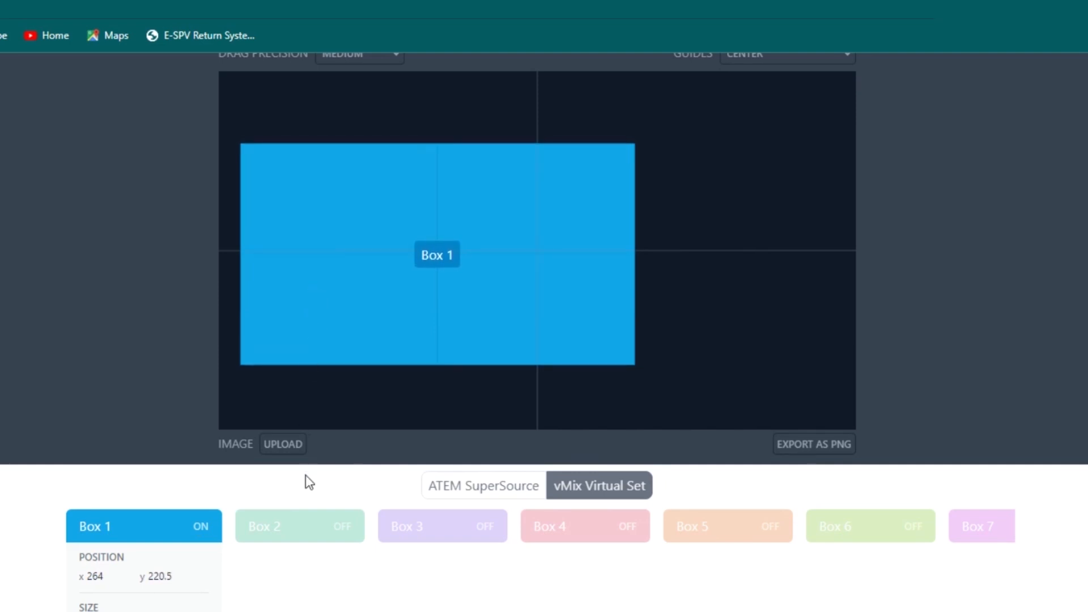
Turn on Box 2, shrink it and place it to the right of Box 1 at about x 636, y 231.75
click(306, 528)
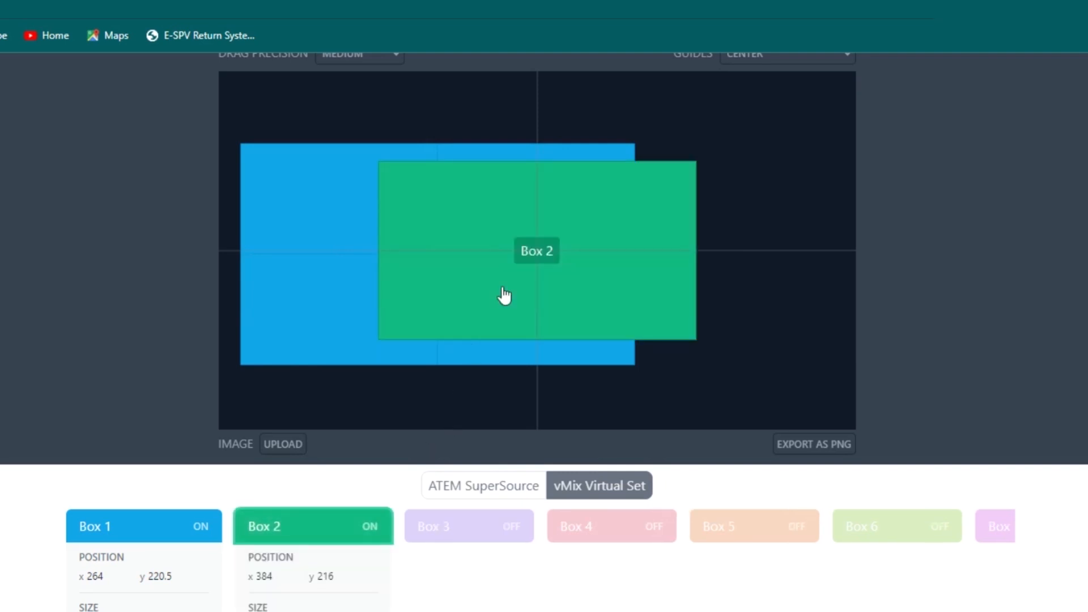
drag(495, 272, 664, 283)
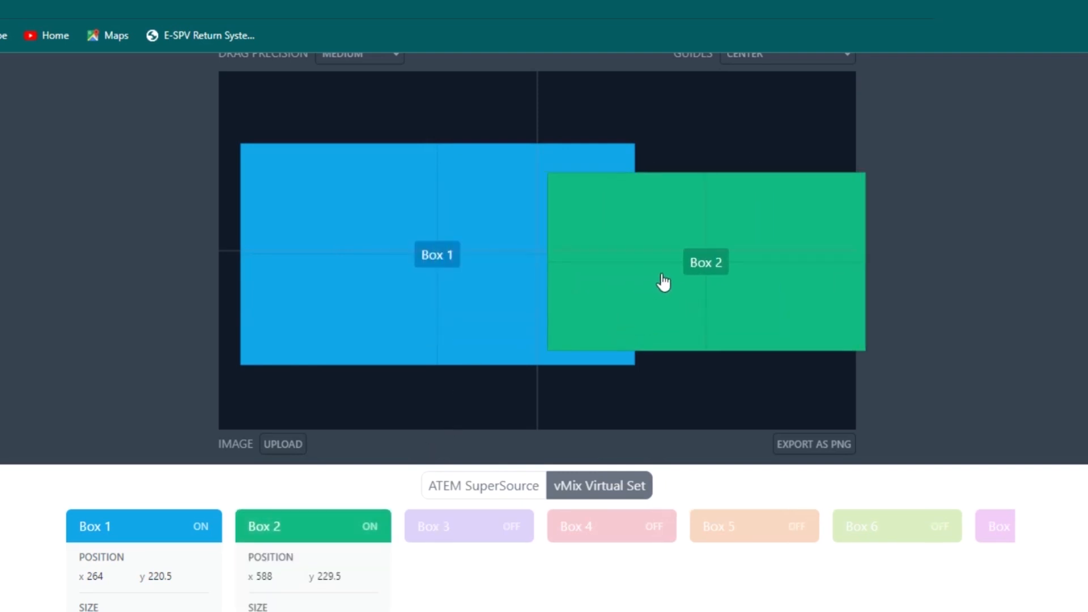
drag(314, 611, 289, 611)
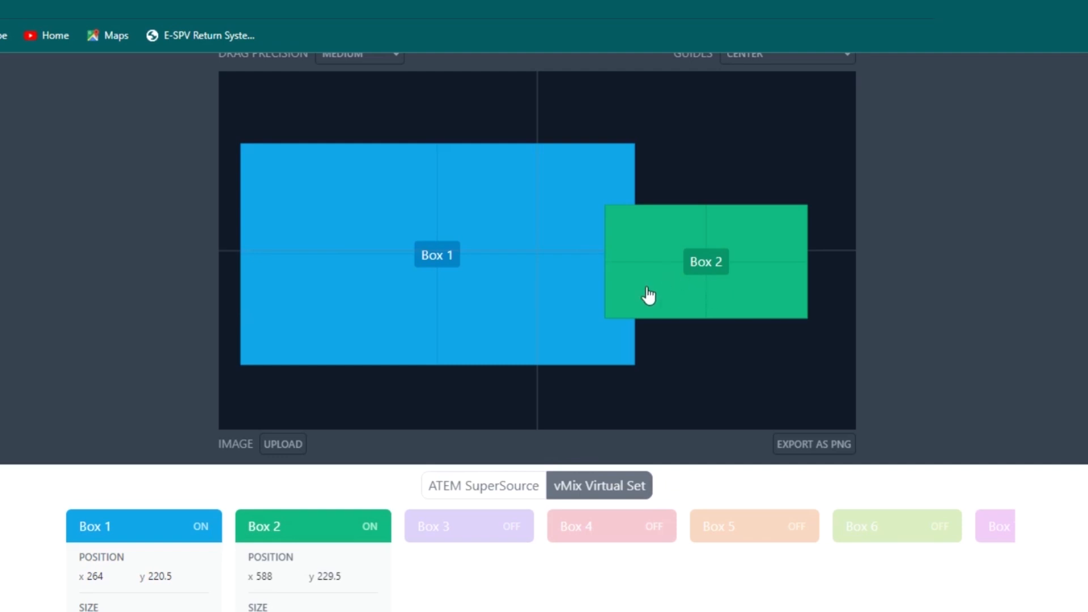
drag(651, 277, 698, 263)
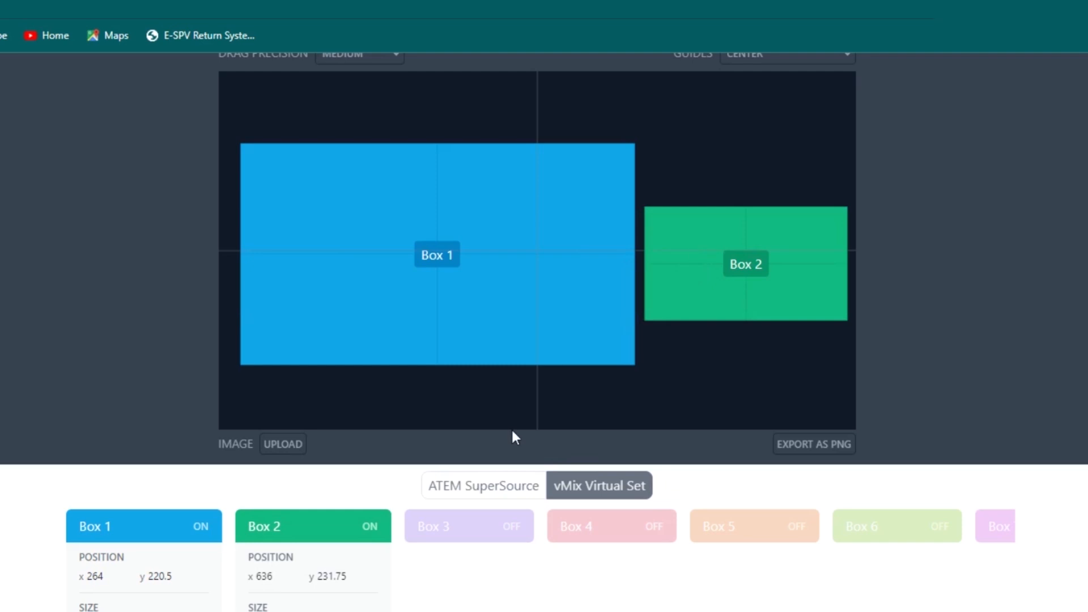
Refine the side-by-side layout: Box 1 at about x 264, y 249.75, and a side-cropped Box 2 of size 0.46 at about x 616, y 216
scroll(746, 263, down, 4)
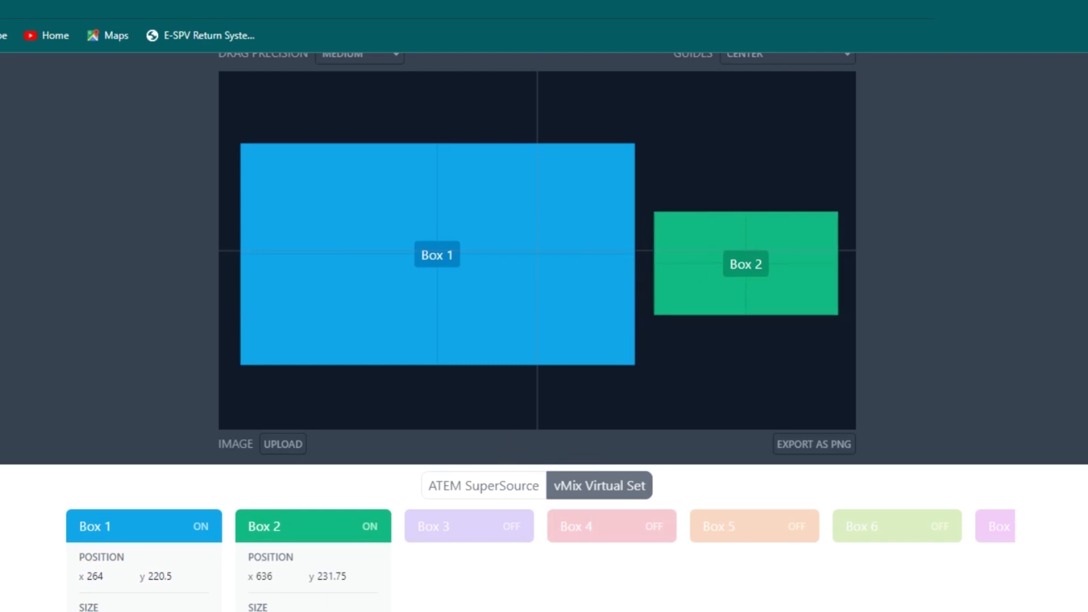
drag(694, 289, 697, 279)
mouse_move(510, 292)
mouse_down()
mouse_move(519, 287)
mouse_move(513, 293)
mouse_up()
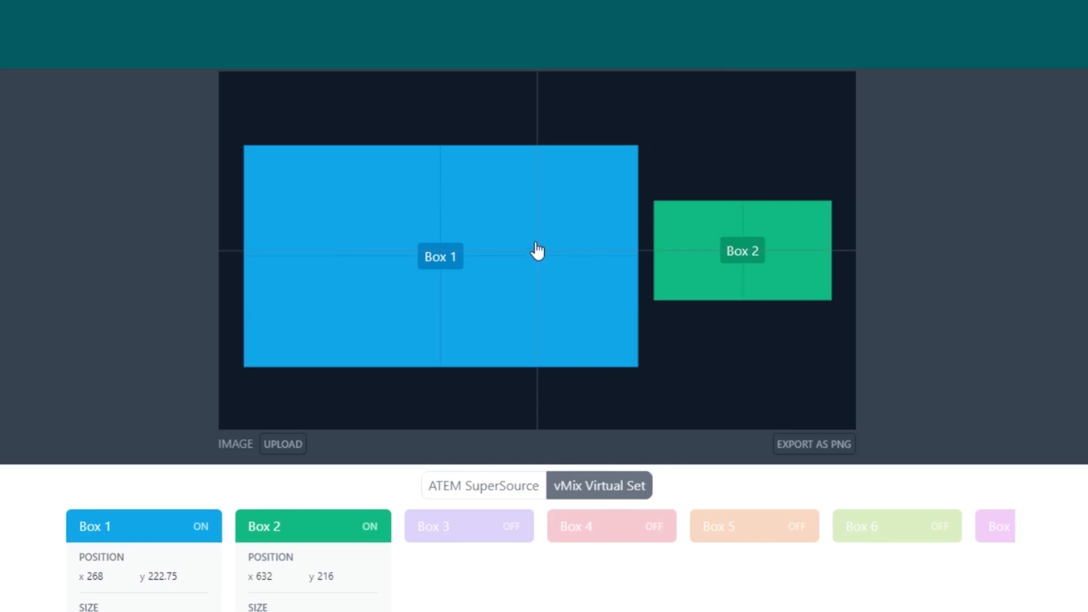
drag(536, 243, 536, 247)
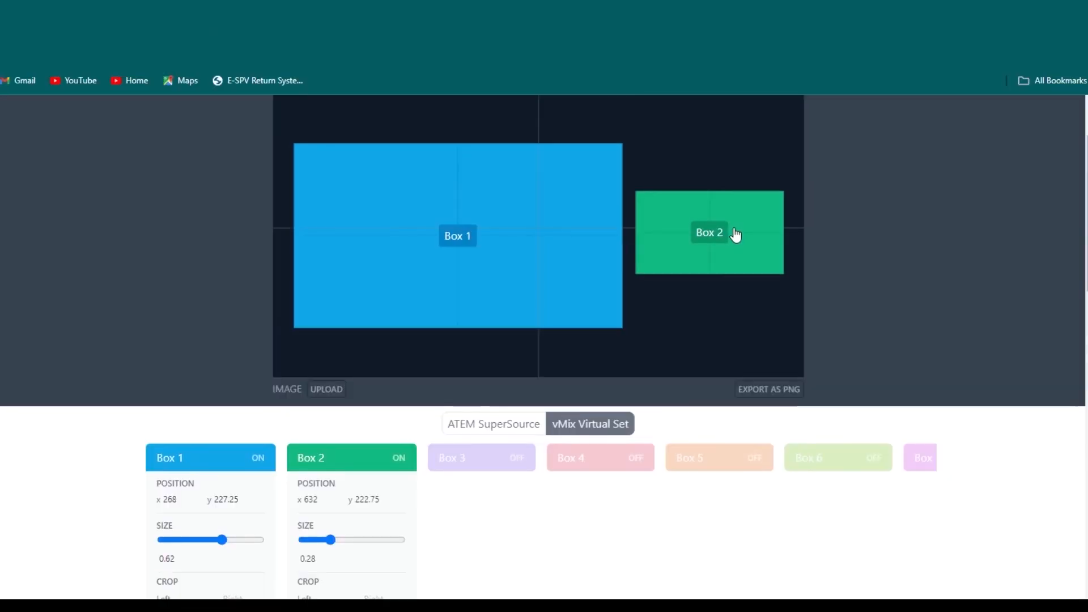
drag(770, 249, 773, 247)
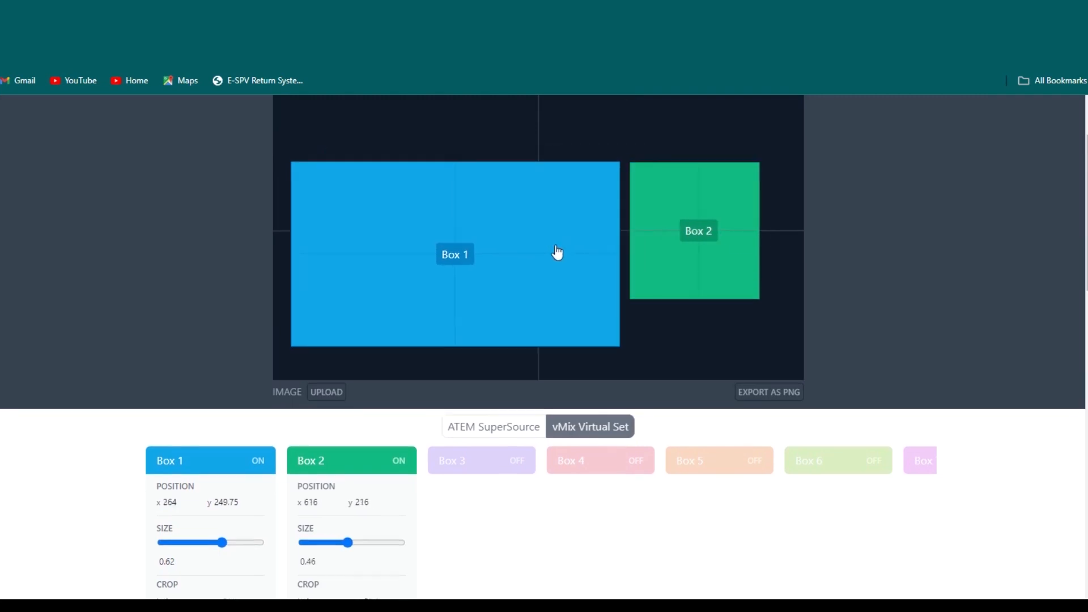
Swap the two boxes, placing Box 1 at about x 504, y 216 and Box 2 at about x 160, y 218.25
drag(556, 252, 767, 299)
click(711, 209)
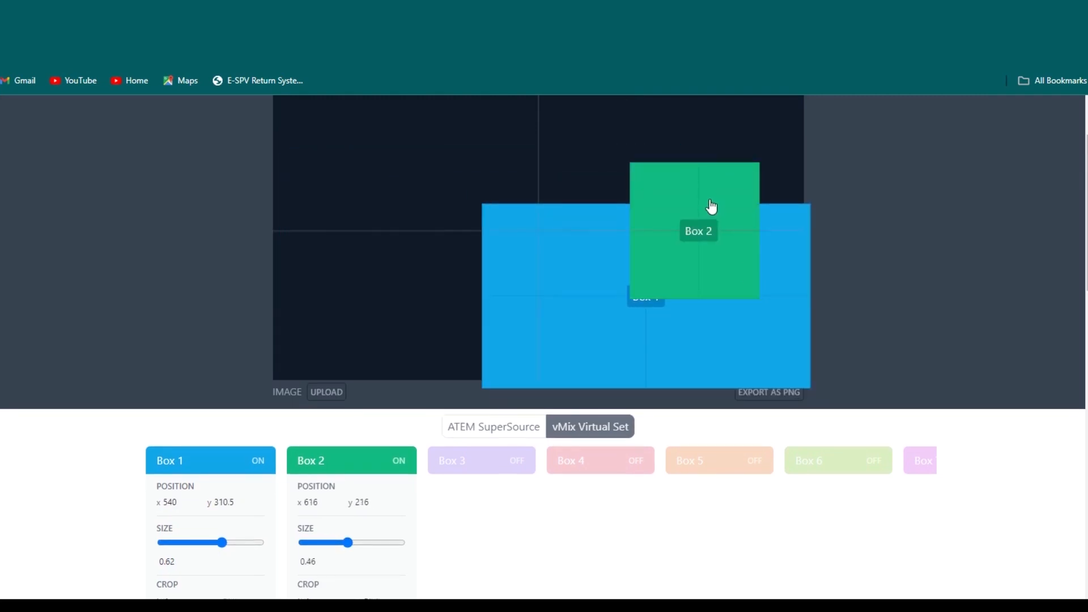
drag(707, 180, 366, 198)
drag(577, 290, 554, 230)
drag(347, 228, 367, 214)
scroll(712, 223, up, 1)
drag(711, 222, 714, 218)
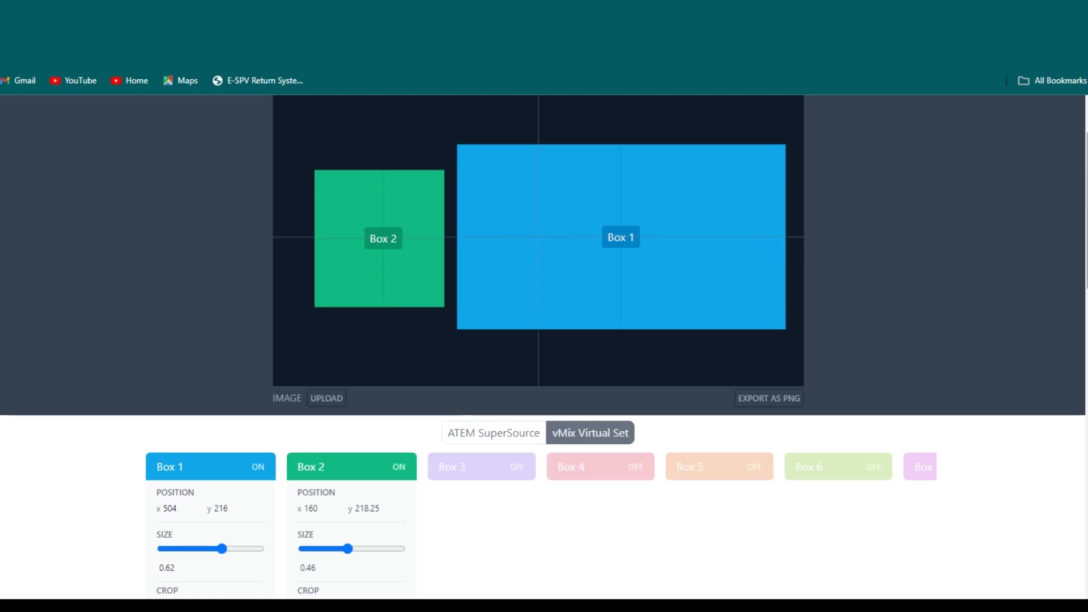
Download the two-box layout as a vMix virtual set
scroll(1086, 260, down, 2)
scroll(1086, 260, down, 7)
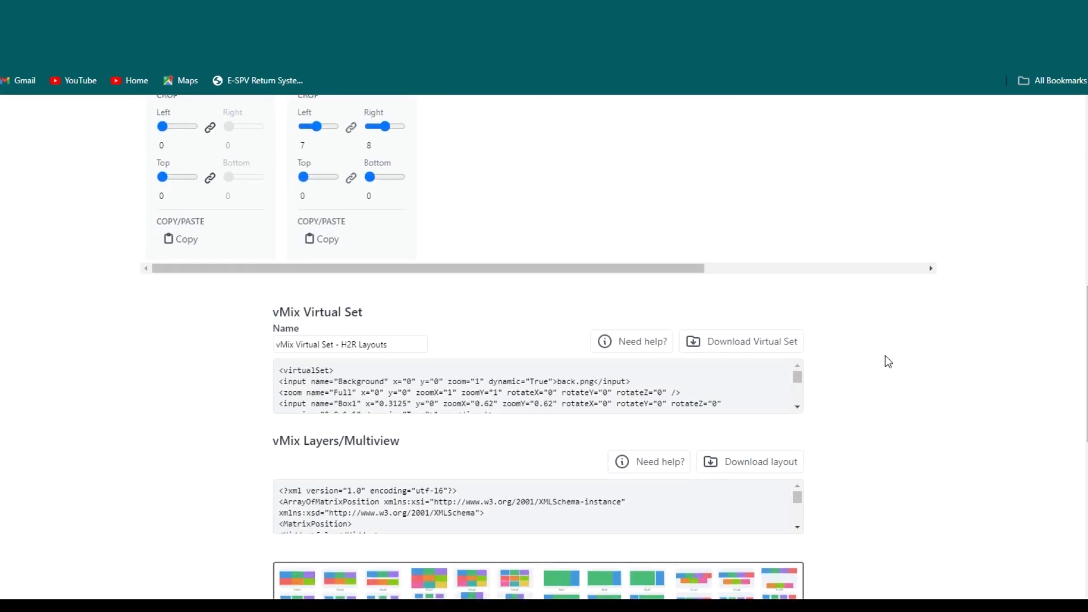
click(762, 348)
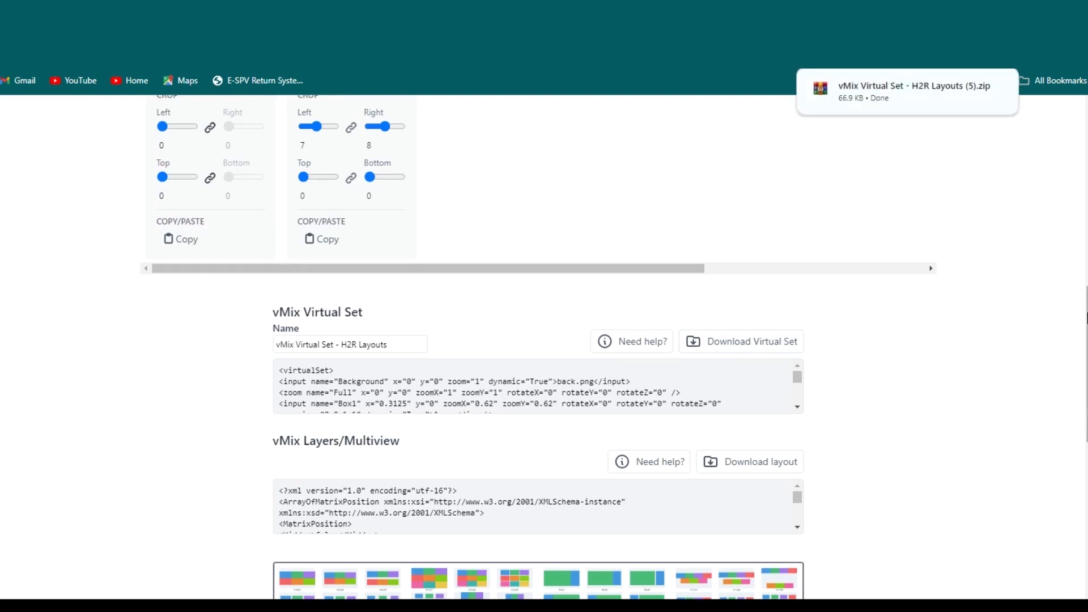
mouse_move(931, 107)
Move Box 1 to about x 412, y 141.75 near the canvas top and Box 2 below it at about x 588, y 382.5
scroll(1080, 173, up, 9)
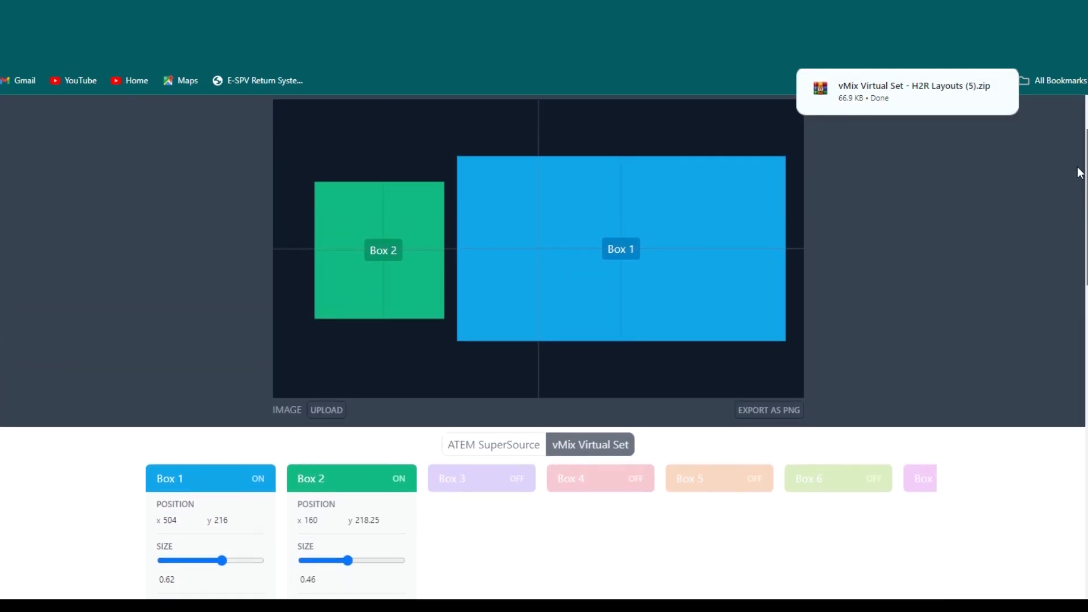
scroll(1079, 173, up, 1)
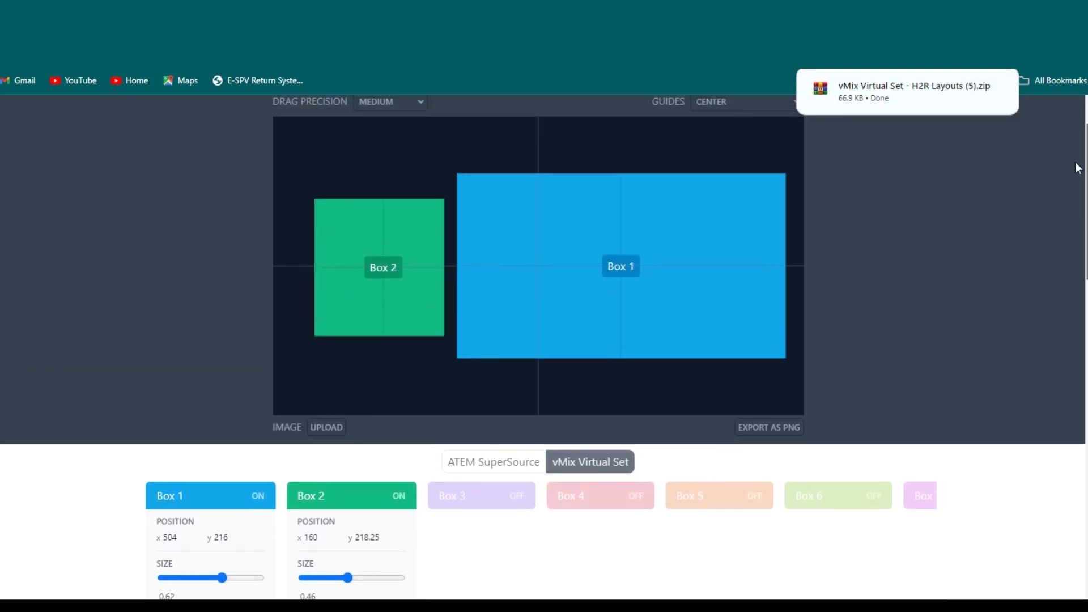
scroll(1062, 165, down, 1)
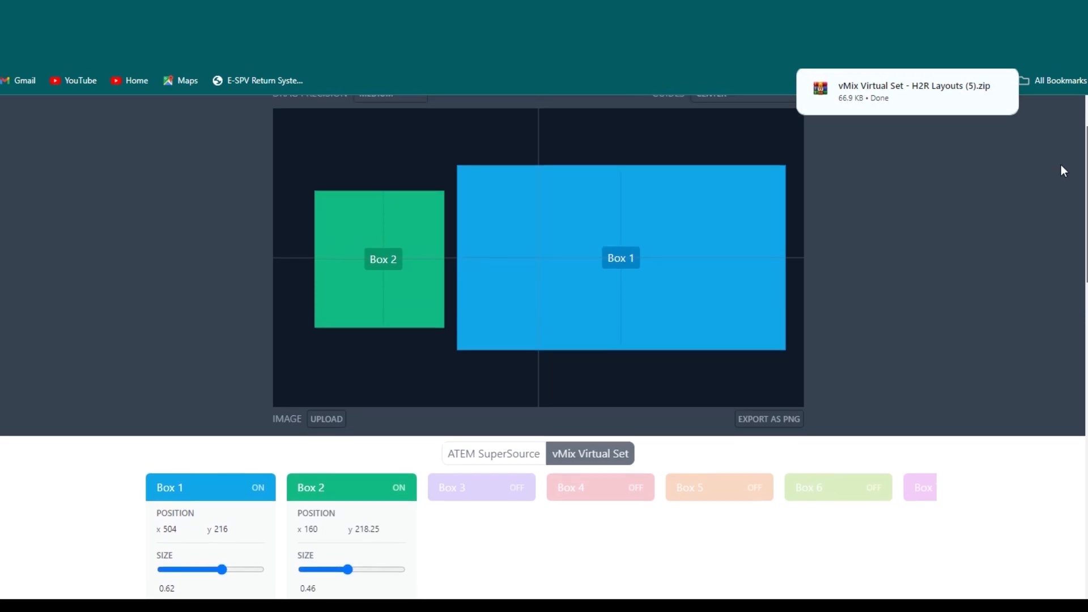
drag(669, 237, 605, 186)
drag(350, 243, 645, 356)
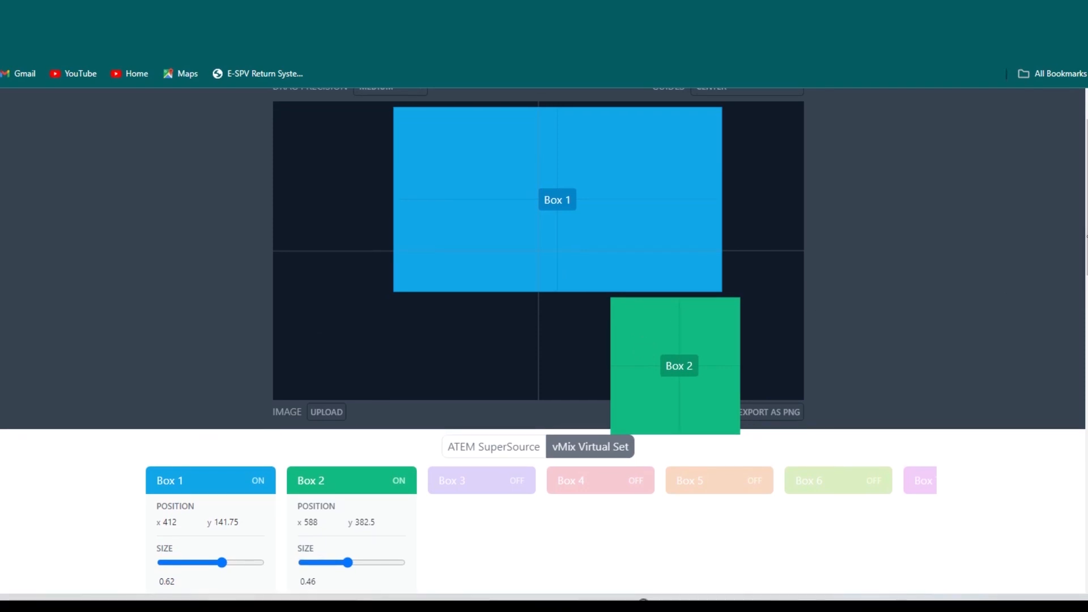
Remove Box 2's left and right crop, set its size to 0.28 and place it under Box 1 at about x 544, y 346.5
drag(1086, 273, 1085, 277)
scroll(925, 281, down, 2)
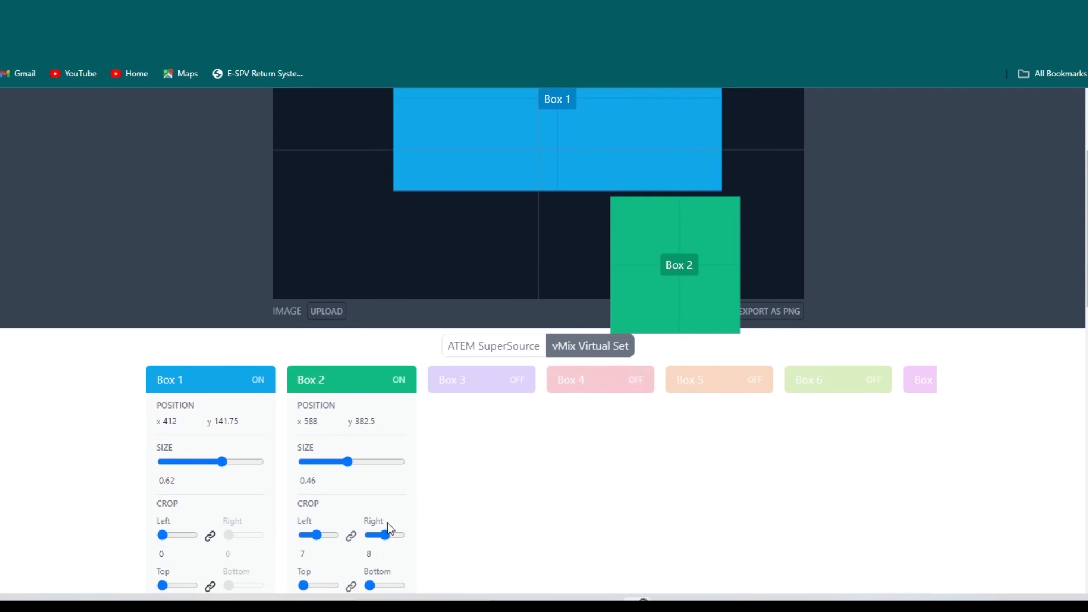
drag(385, 538, 265, 545)
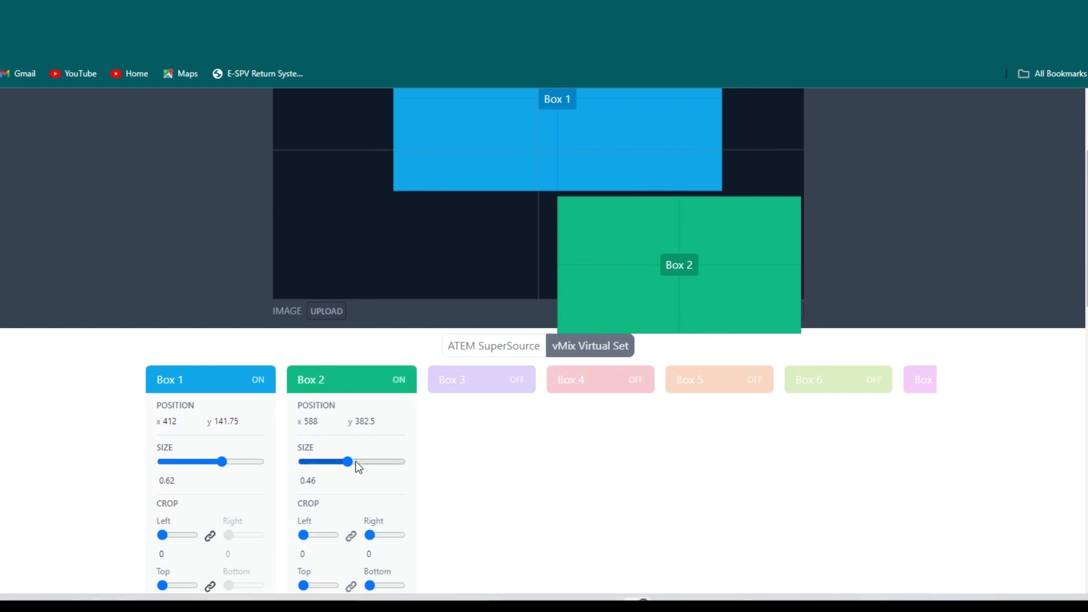
drag(348, 461, 333, 466)
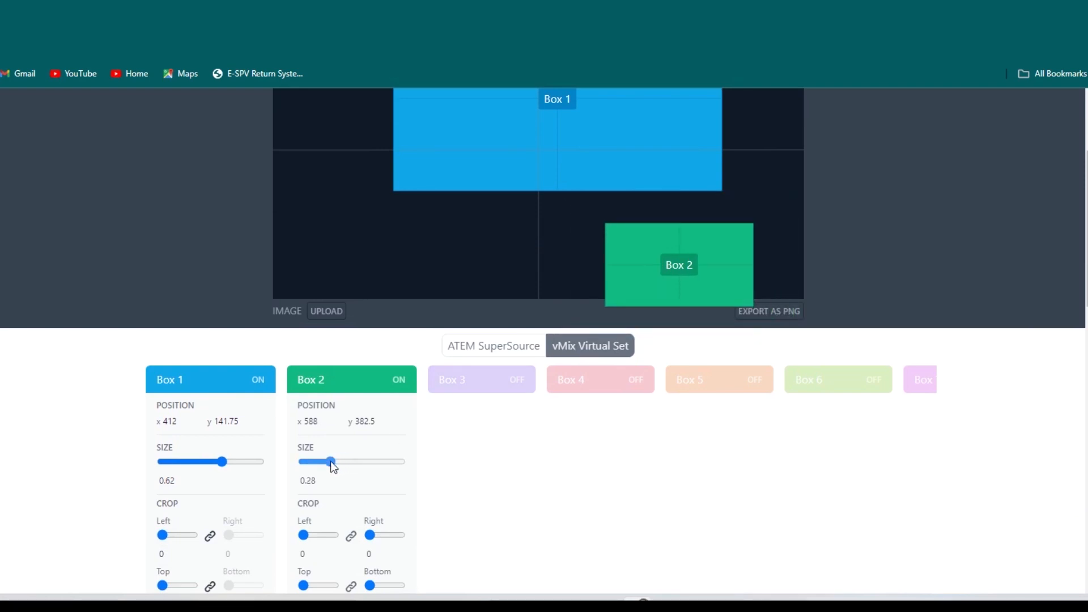
drag(661, 270, 631, 246)
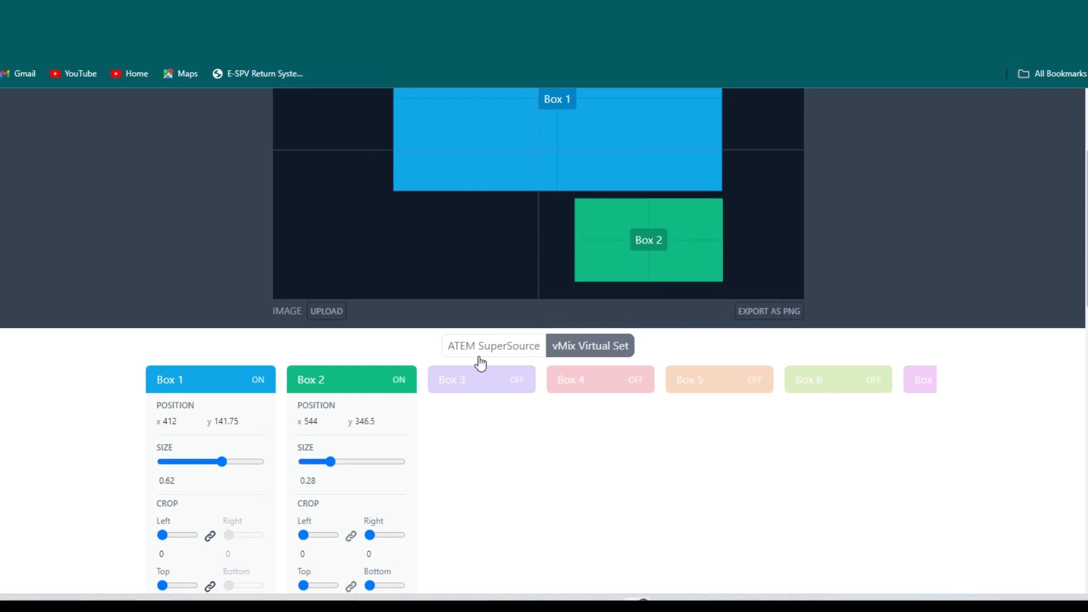
Turn on Box 3 at size 0.28 beside Box 2, at about x 300, y 346.5, and centre Box 1 above them at size 0.67
click(480, 387)
drag(541, 148, 390, 277)
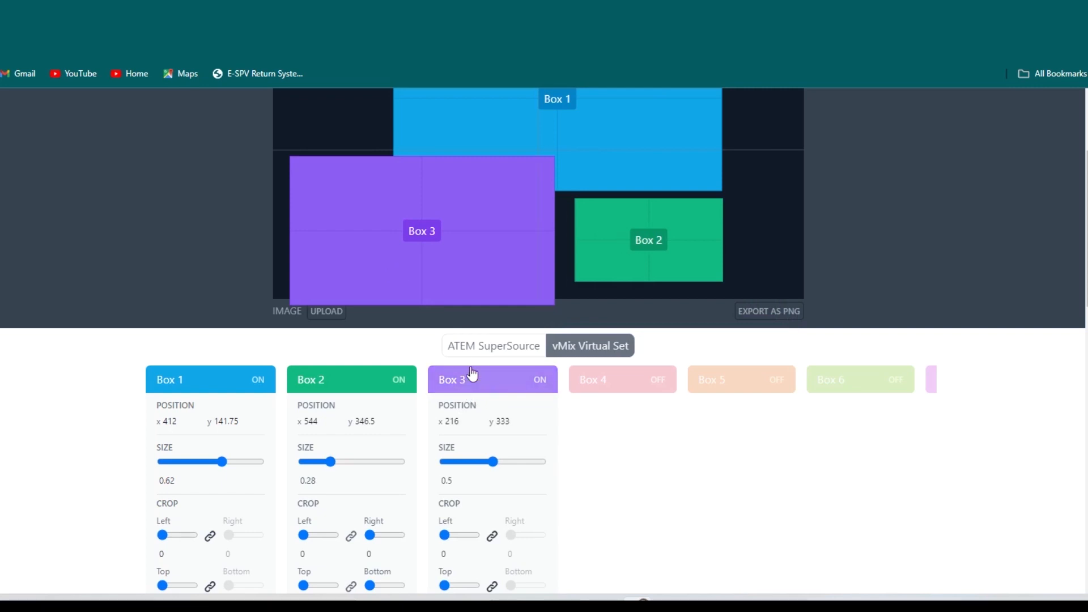
drag(490, 462, 468, 463)
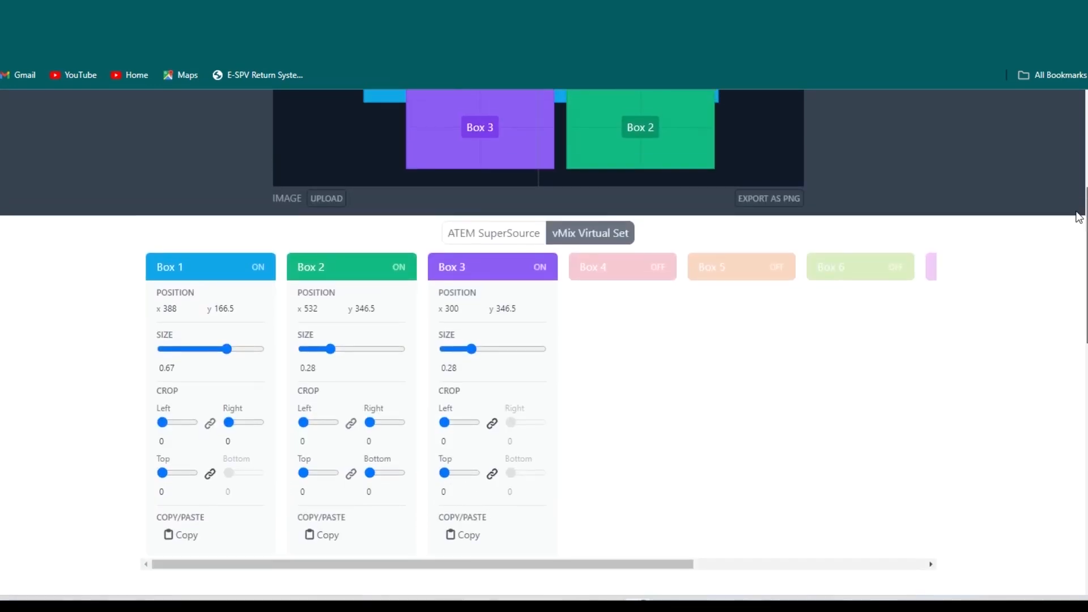
scroll(1075, 214, up, 3)
scroll(1070, 152, up, 1)
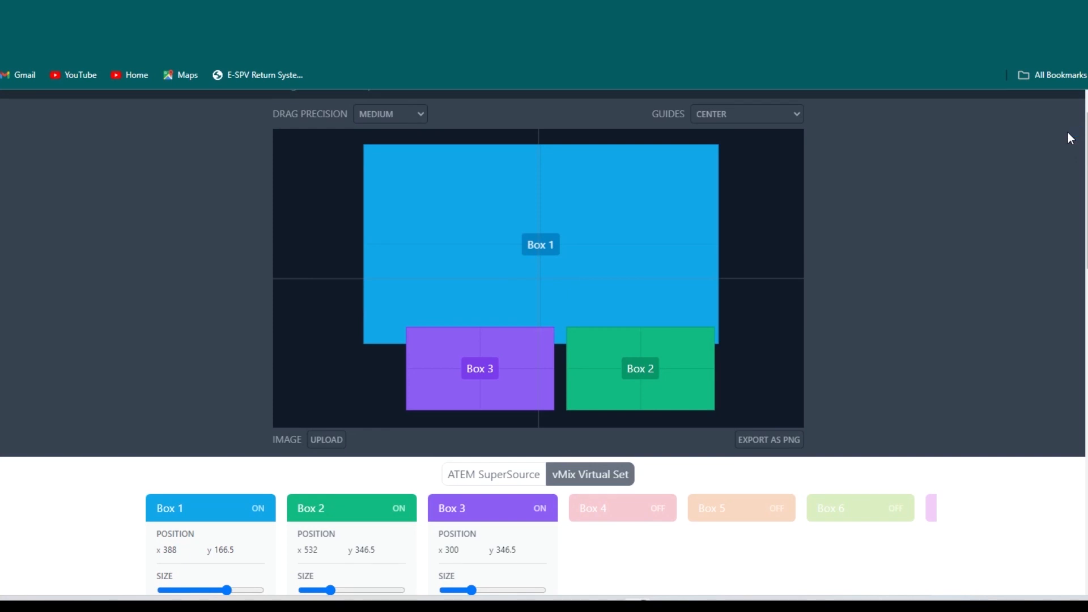
Switch to File Explorer and check the contents of the vset1, vset2 and vset3 folders inside the virtual set folder
key(alt+Tab)
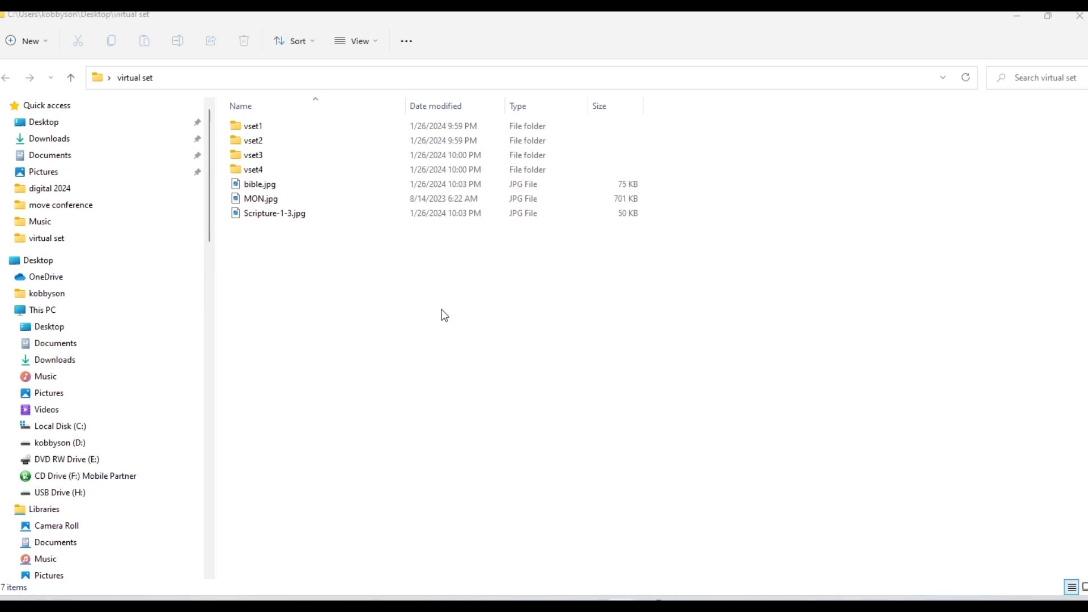
click(264, 130)
double_click(264, 130)
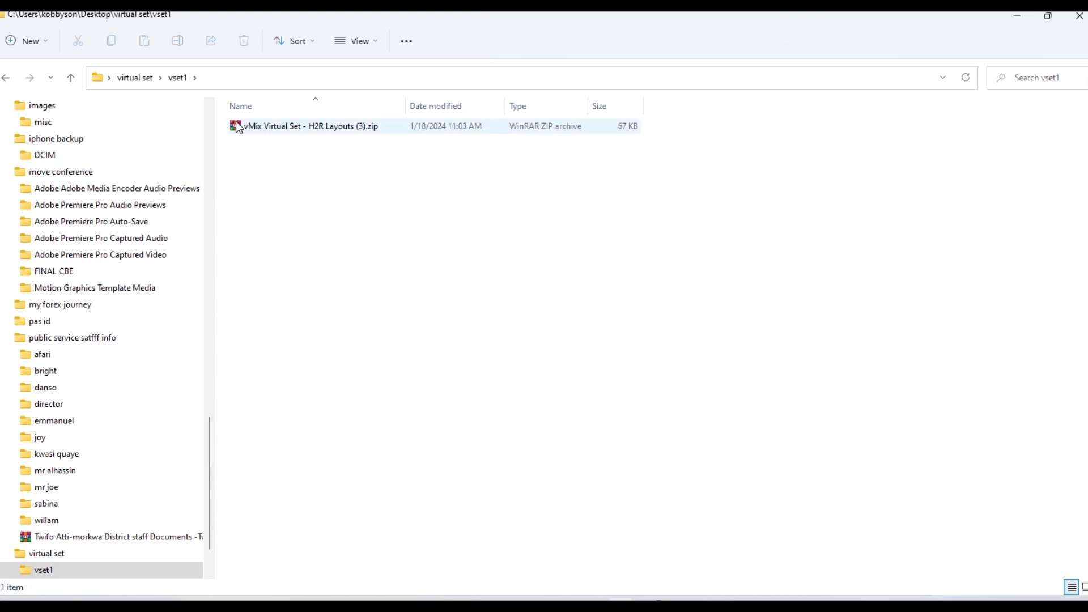
click(140, 77)
double_click(277, 140)
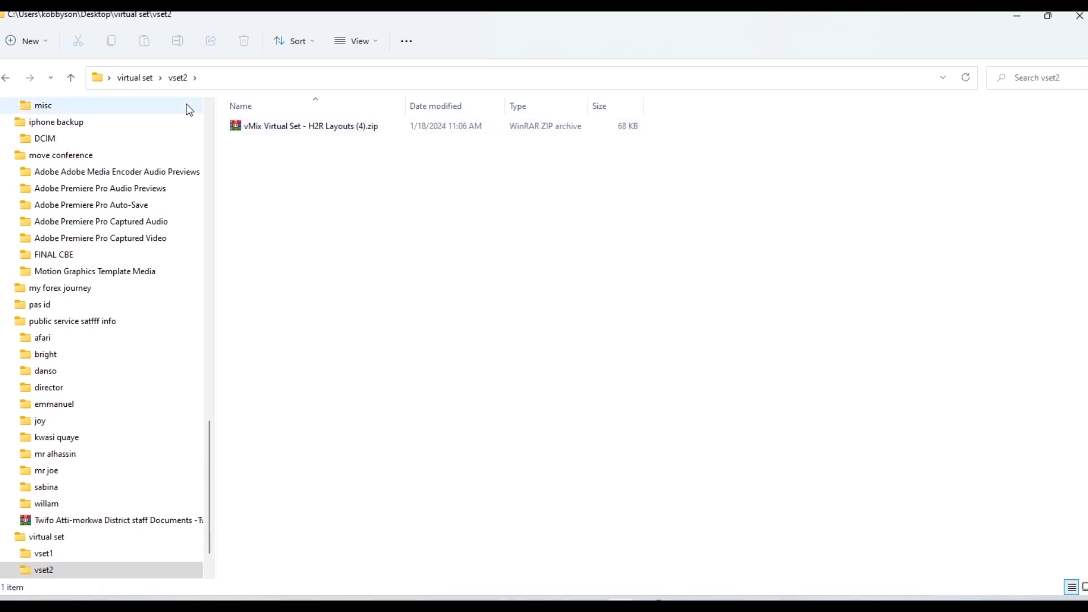
click(132, 81)
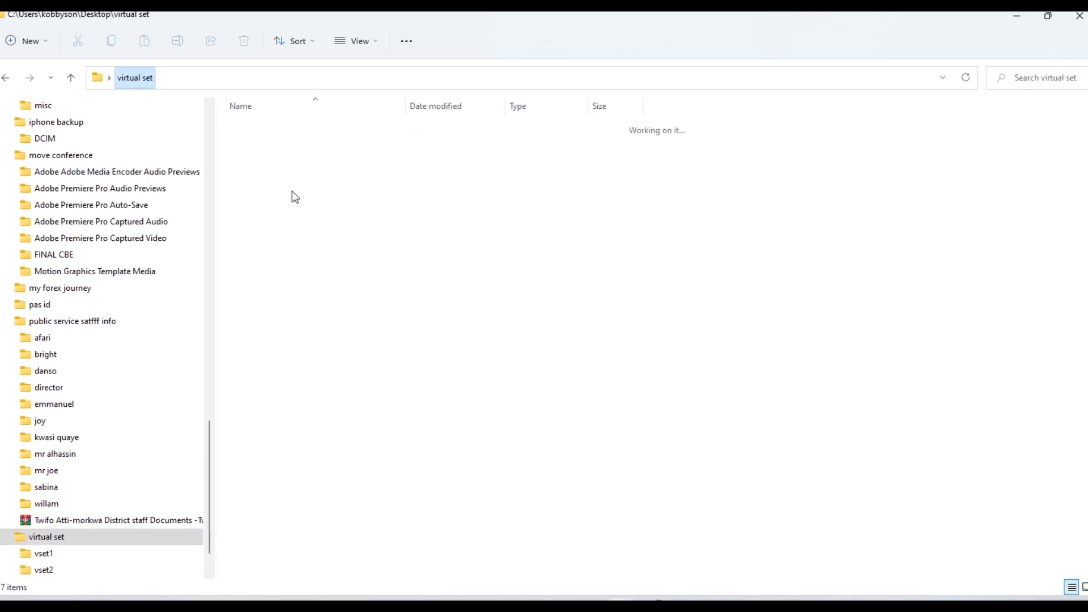
double_click(267, 153)
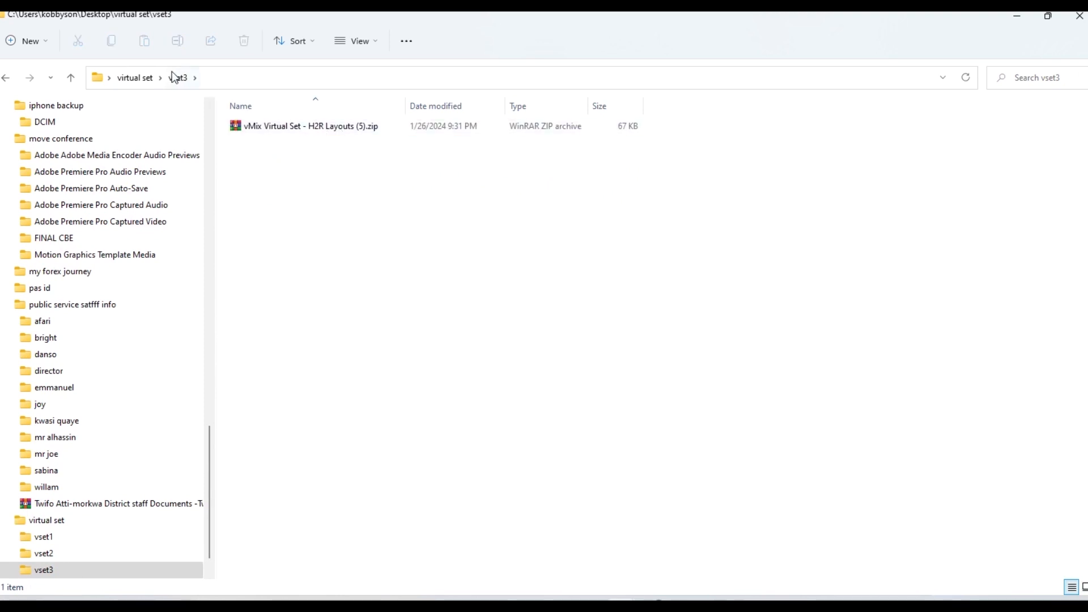
click(137, 82)
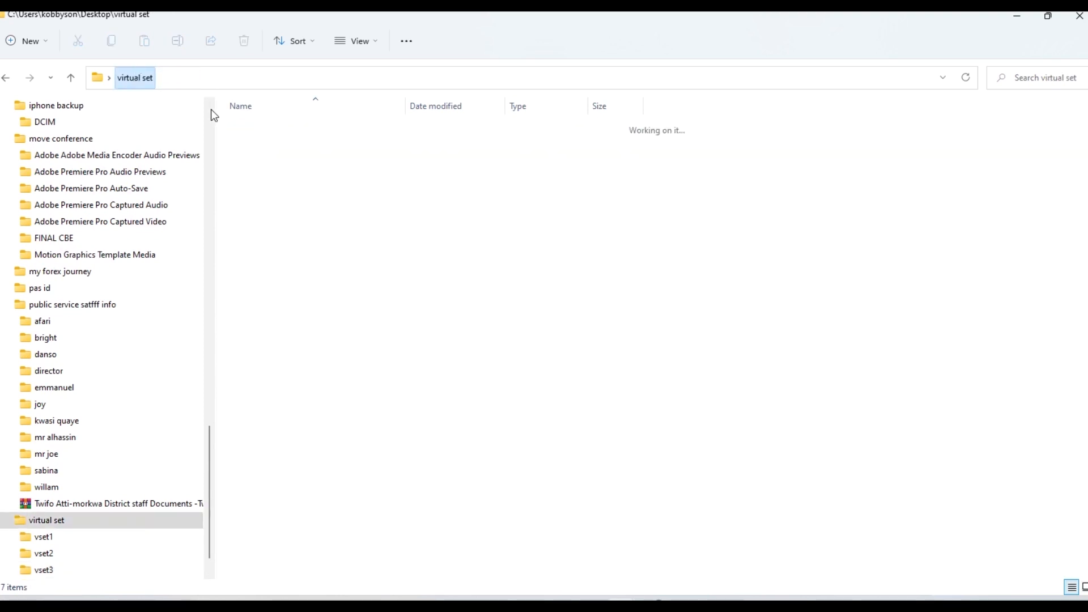
Extract vMix Virtual Set - H2R Layouts (3).zip directly into the vset1 folder
click(274, 126)
double_click(275, 126)
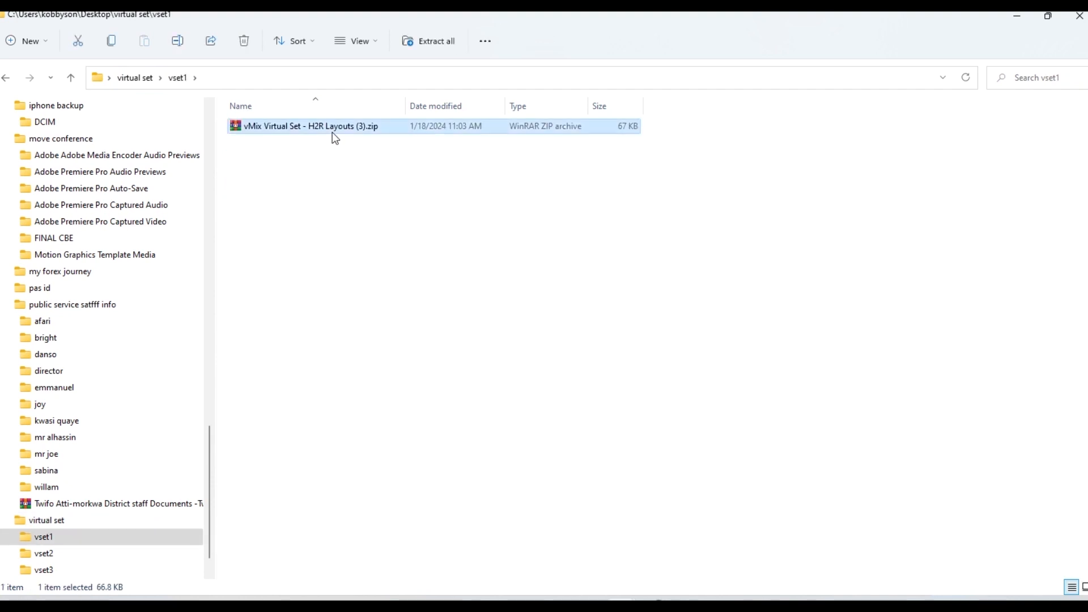
right_click(333, 133)
click(430, 316)
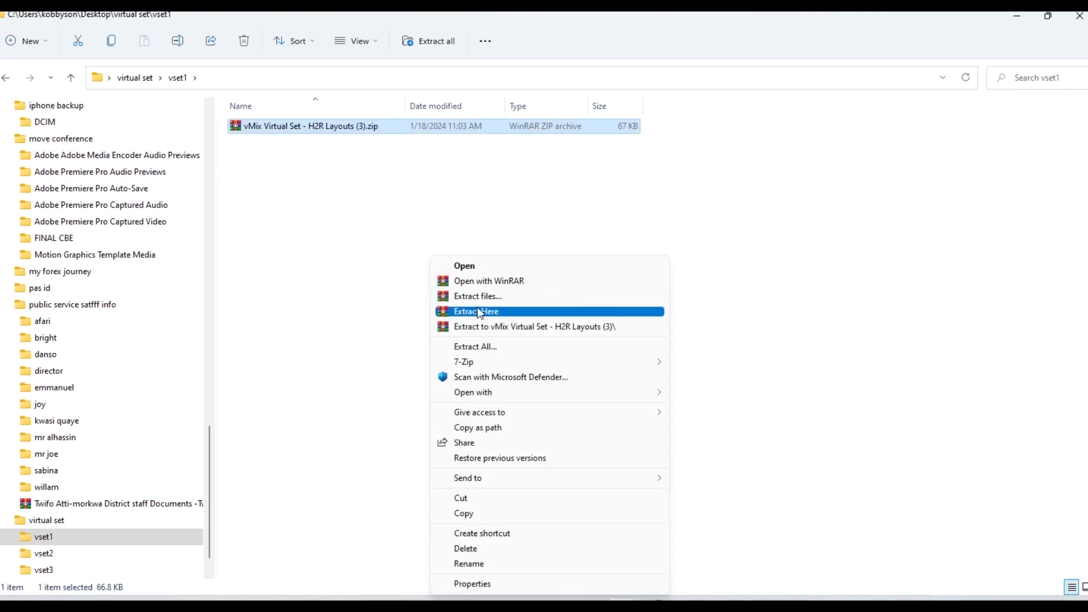
click(482, 313)
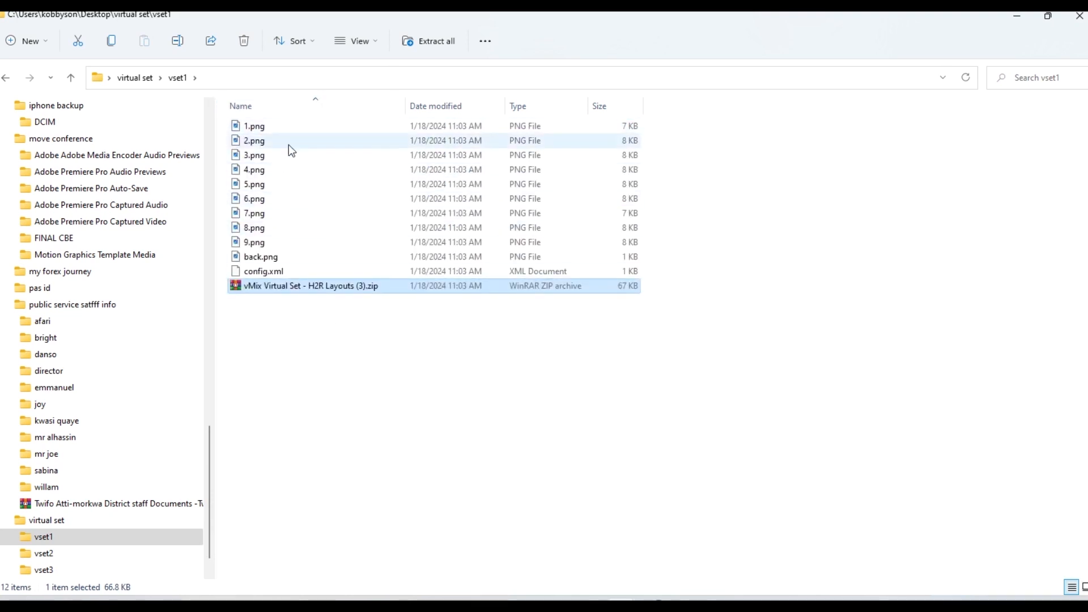
Delete the zip archive from the vset1 folder and select vMix Virtual Set - H2R Layouts (4).zip in the vset2 folder
right_click(345, 295)
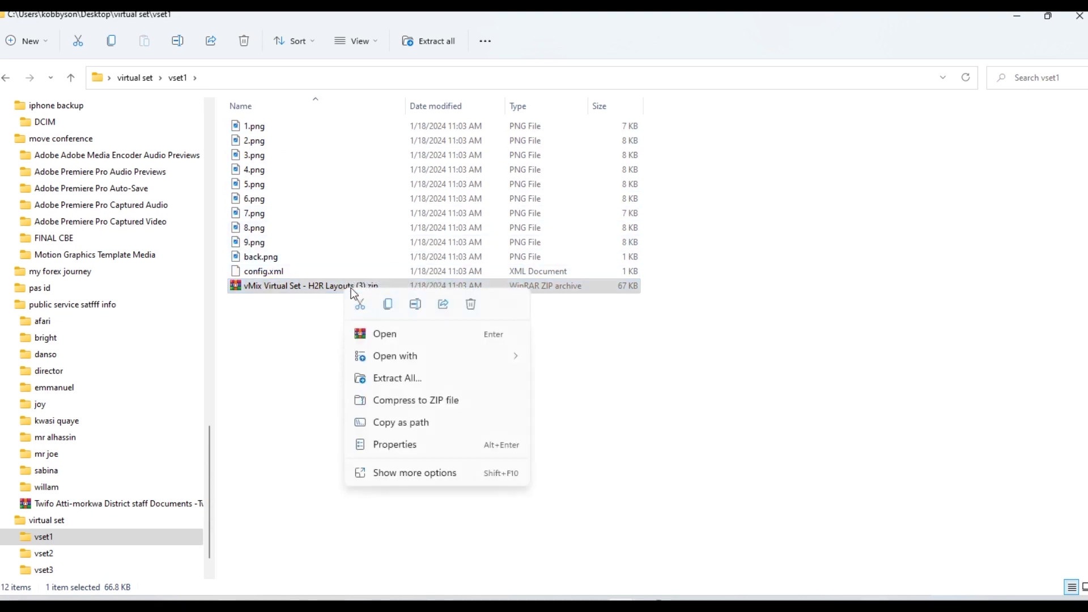
click(474, 307)
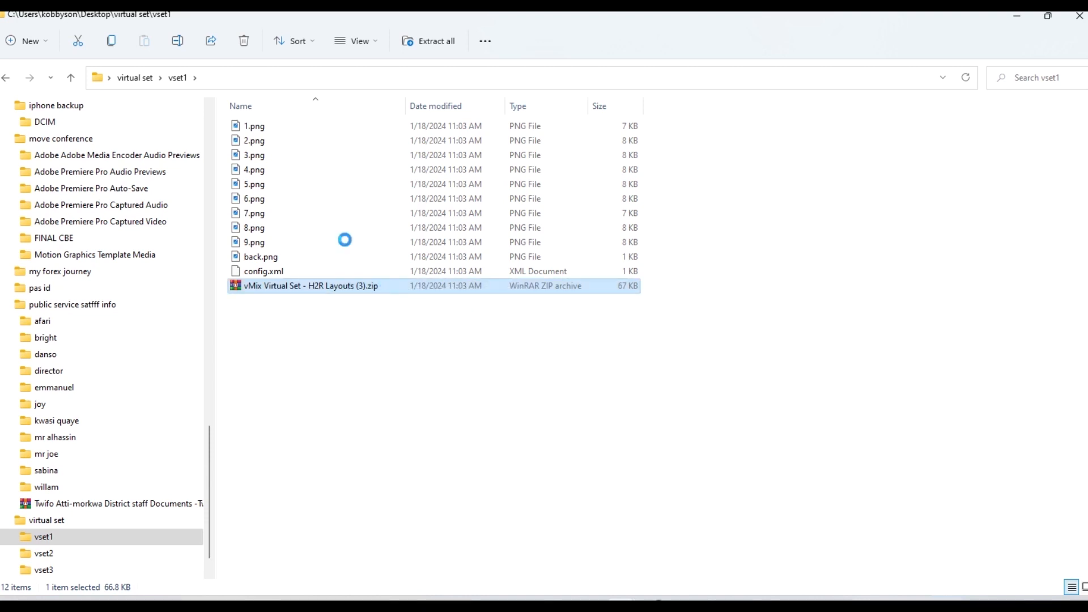
click(130, 79)
double_click(295, 145)
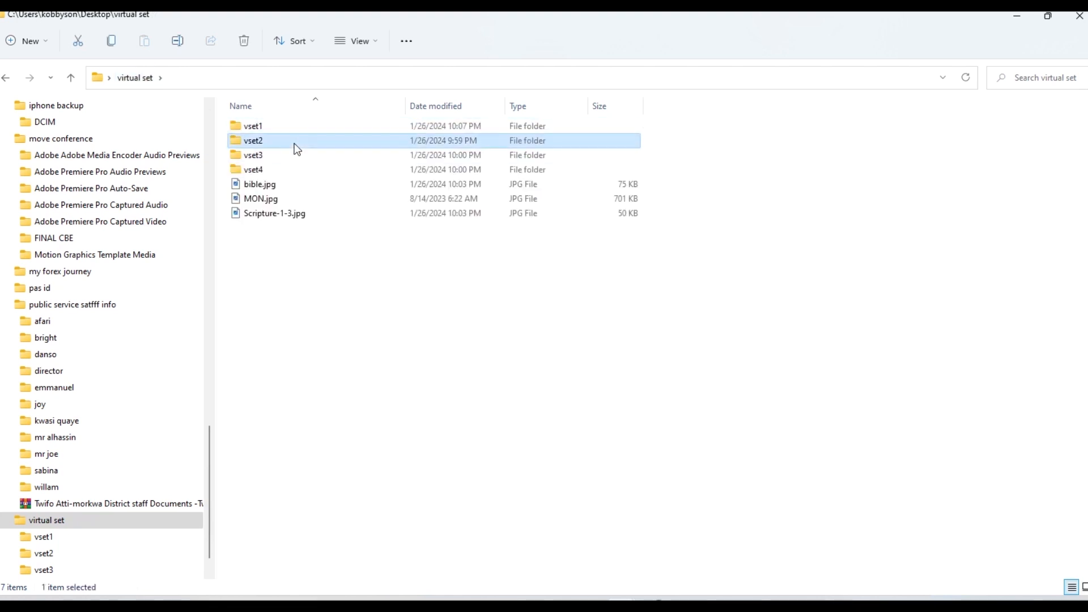
click(321, 133)
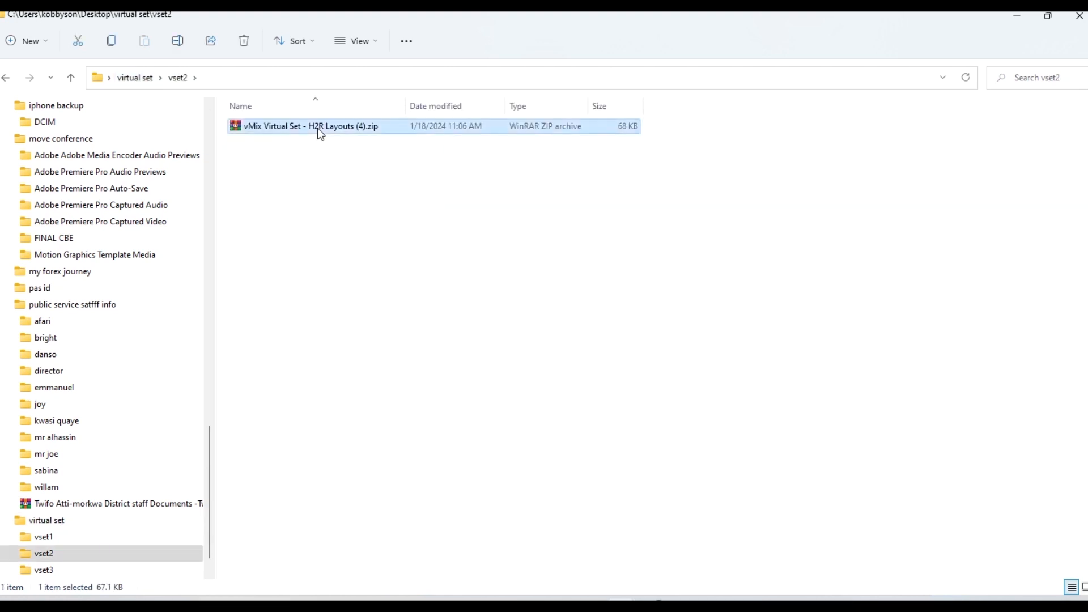
right_click(321, 133)
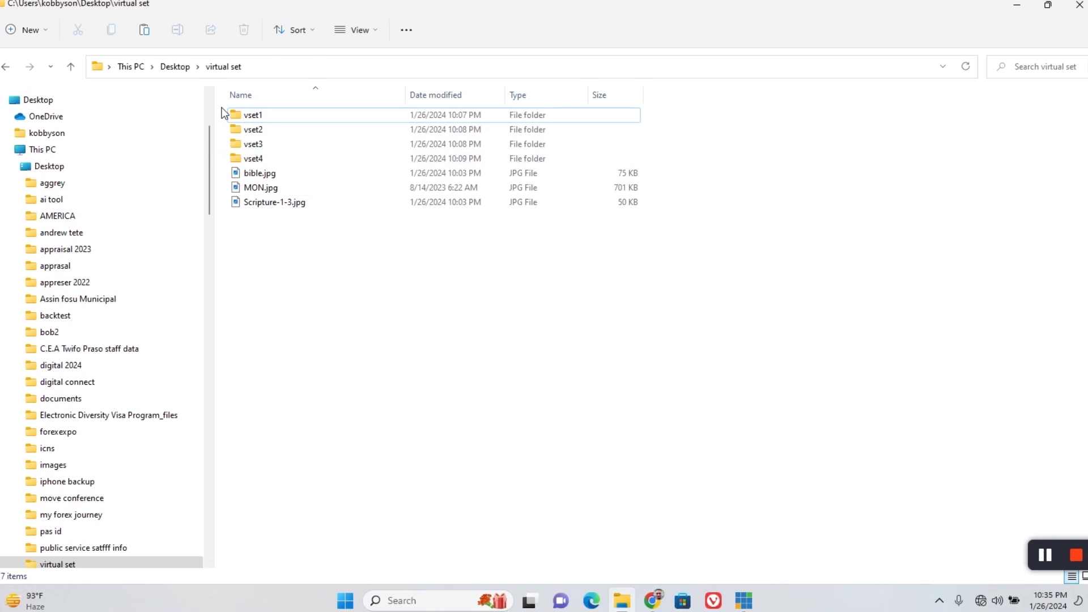
Copy the vset1, vset2, vset3 and vset4 folders from the virtual set folder
drag(221, 108, 280, 158)
right_click(281, 159)
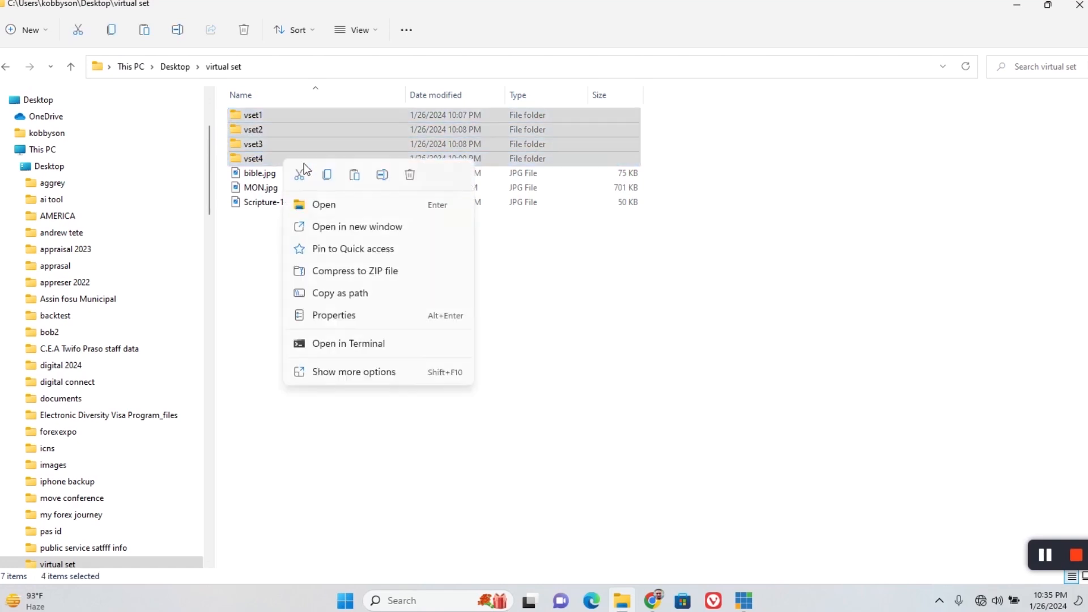
click(332, 183)
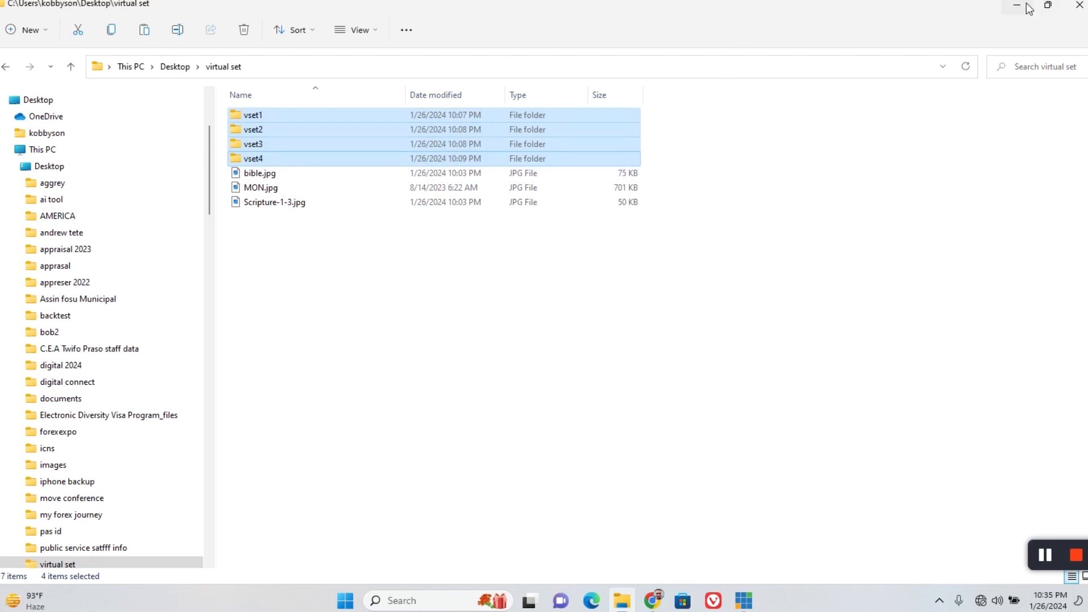
Go to the vMix installation folder through the file location of its desktop shortcut and open the VirtualSets folder there
click(1027, 7)
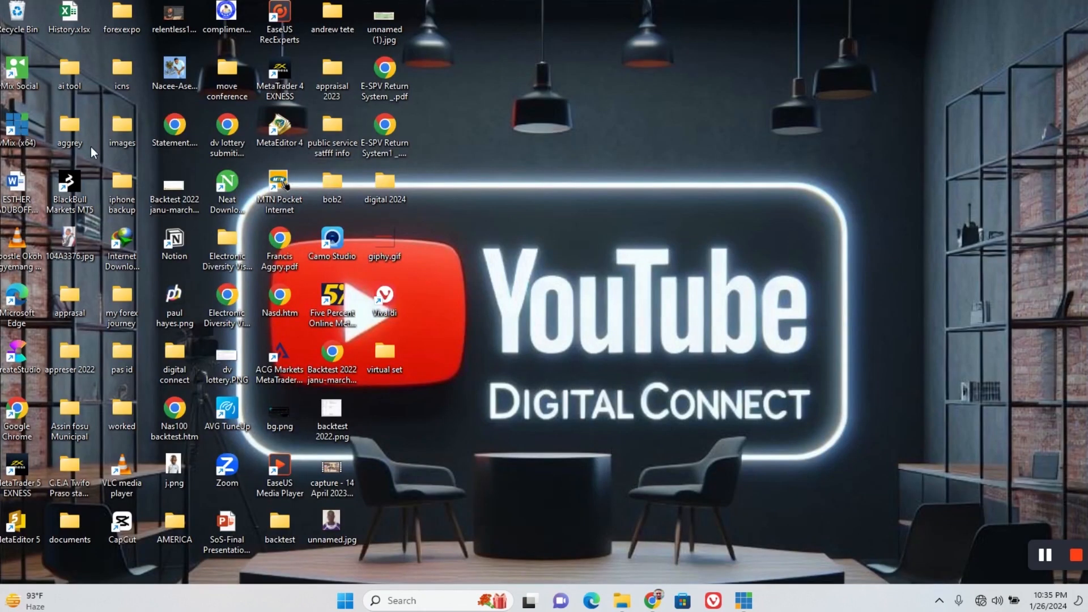
drag(18, 125, 685, 140)
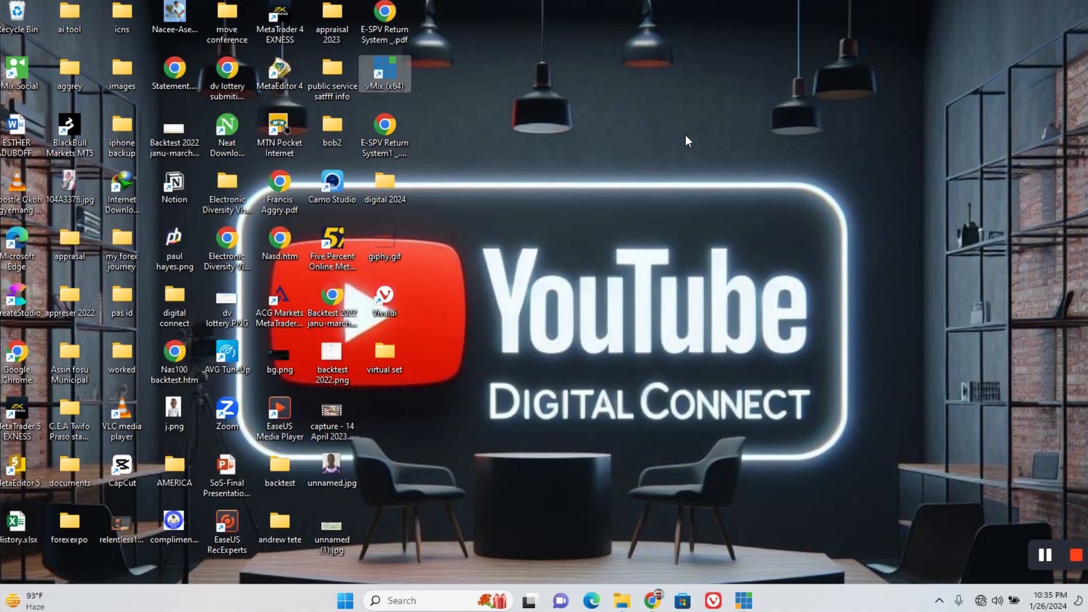
right_click(390, 73)
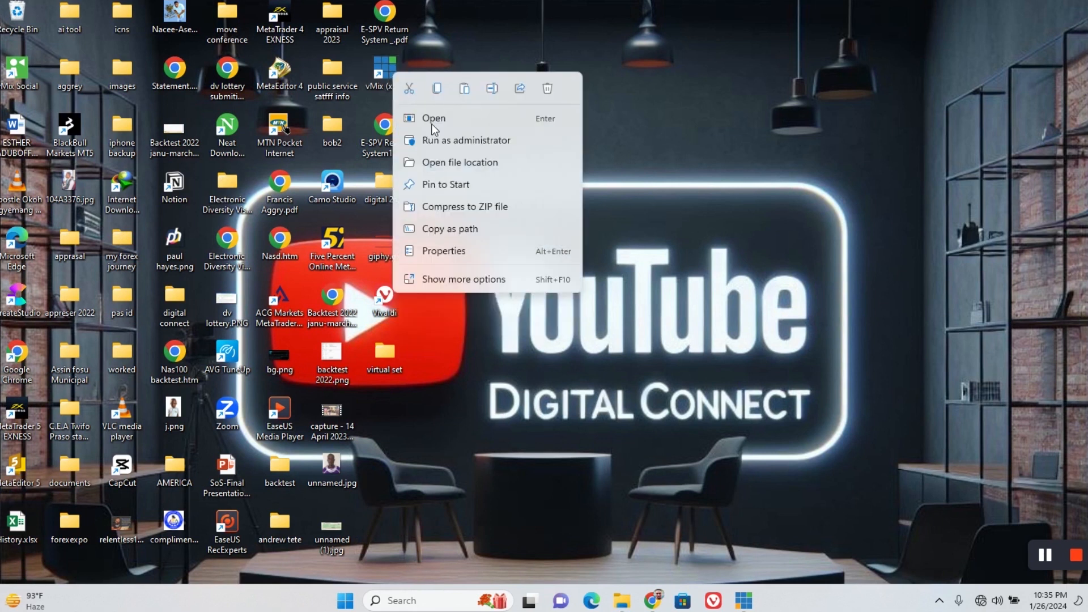
click(461, 162)
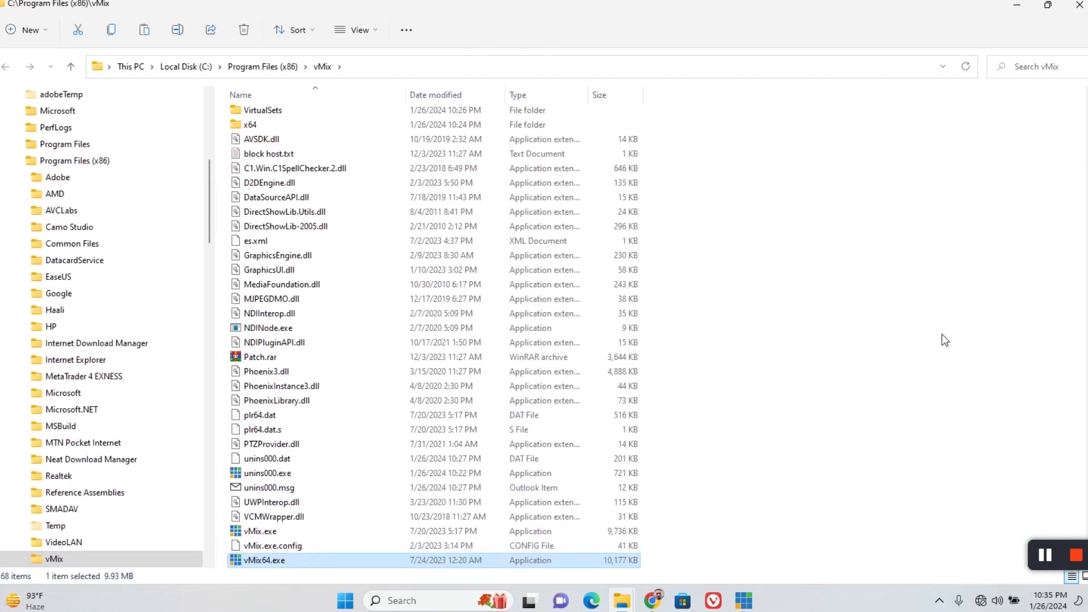
scroll(1082, 408, up, 1)
scroll(980, 396, up, 3)
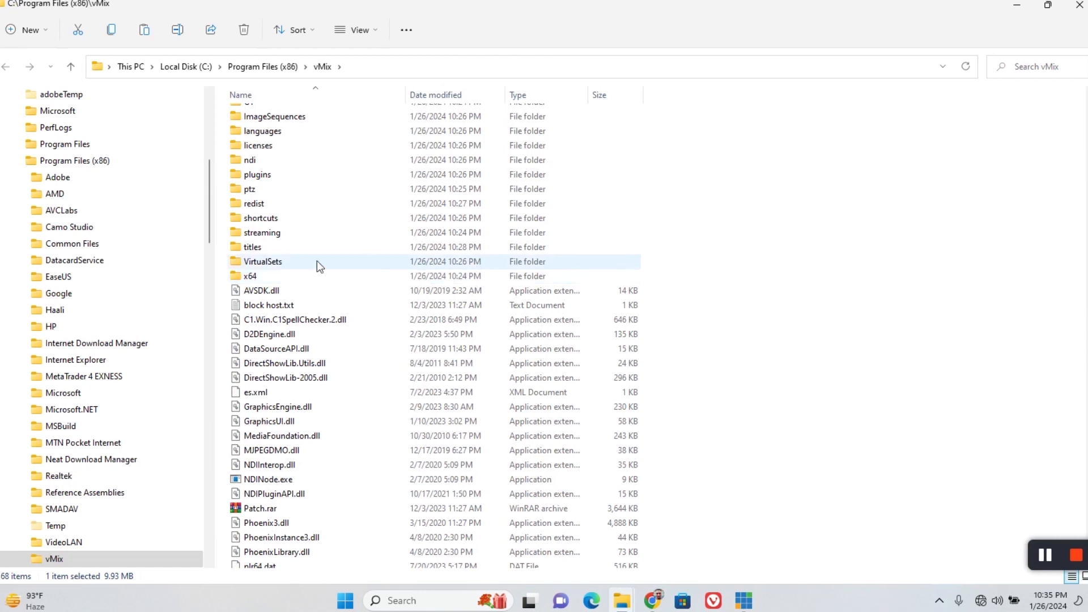
double_click(291, 267)
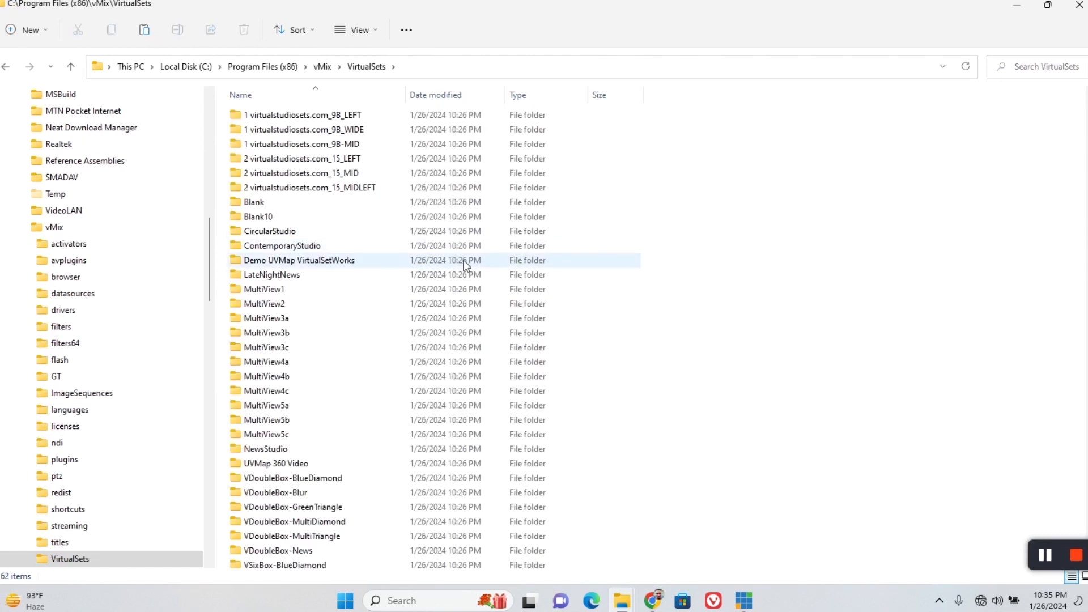
Paste the copied vset folders into VirtualSets with administrator permission, check them in the list and close the File Explorer window
click(461, 260)
click(693, 197)
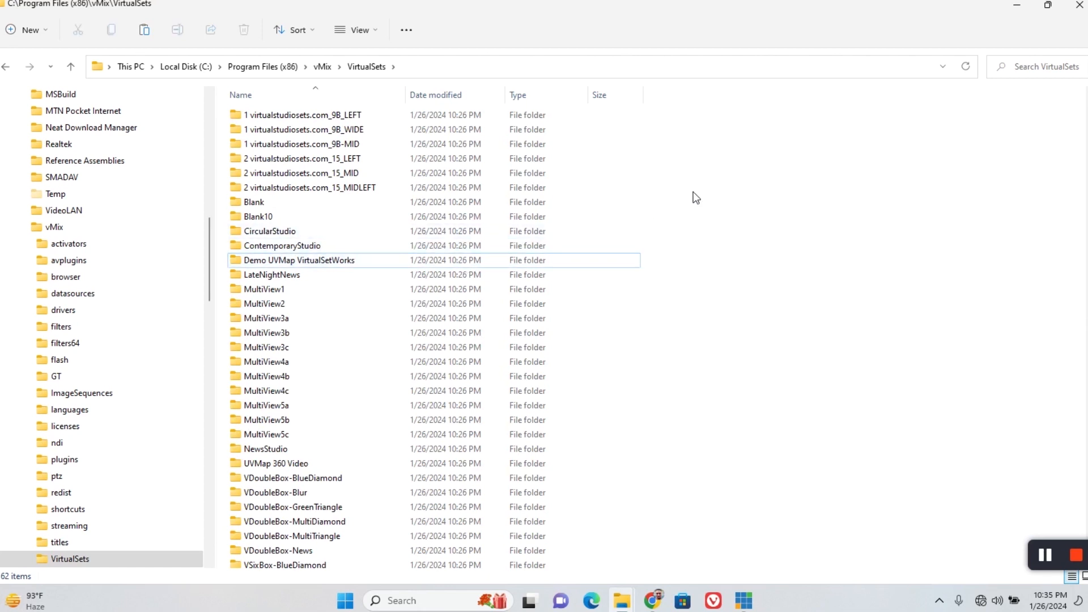
key(ctrl+v)
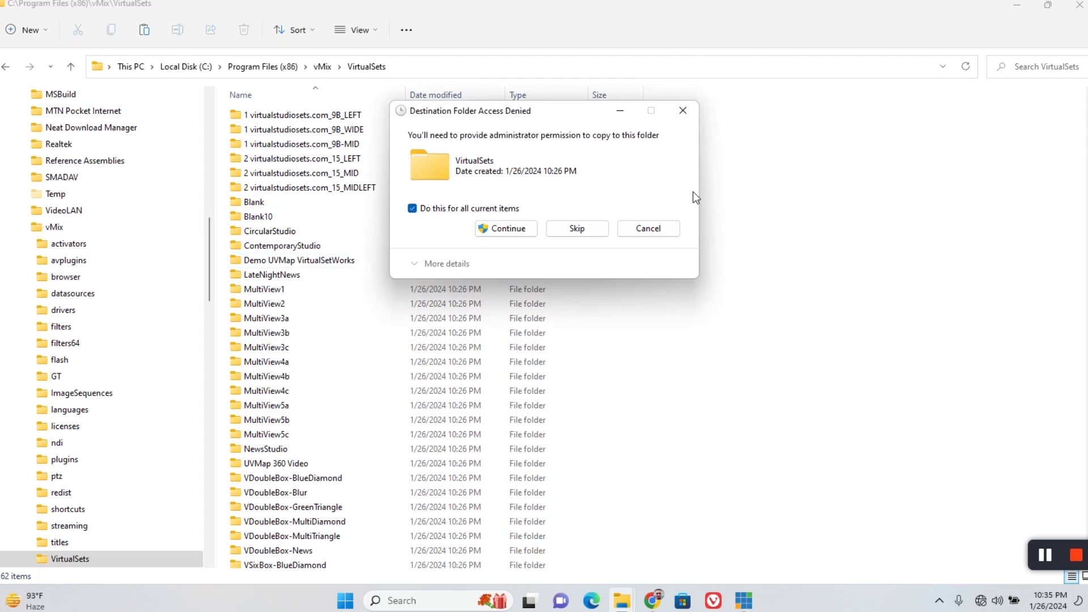
click(522, 230)
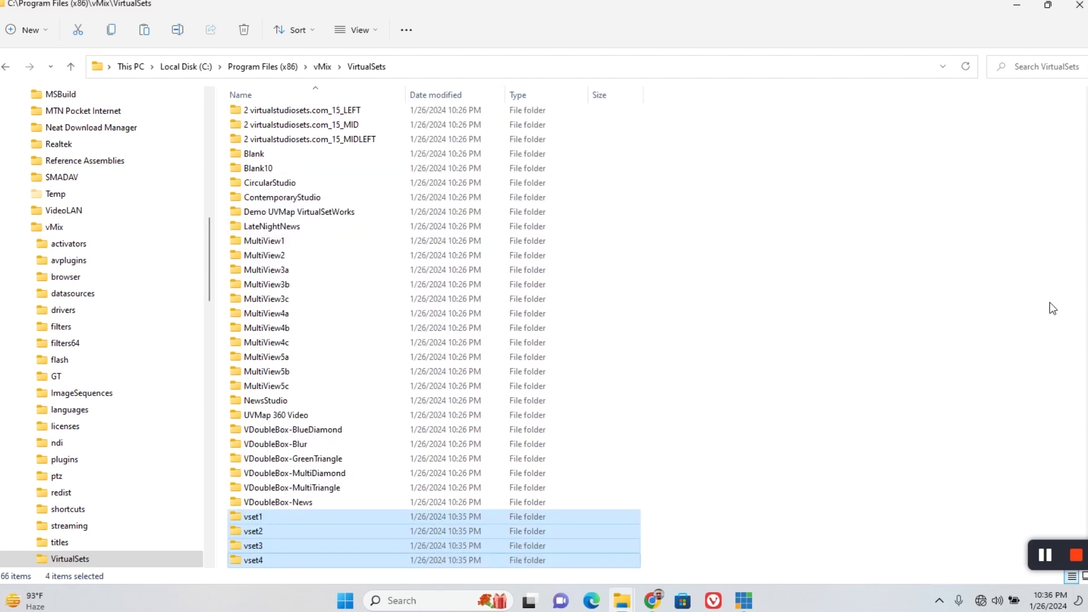
scroll(433, 337, down, 5)
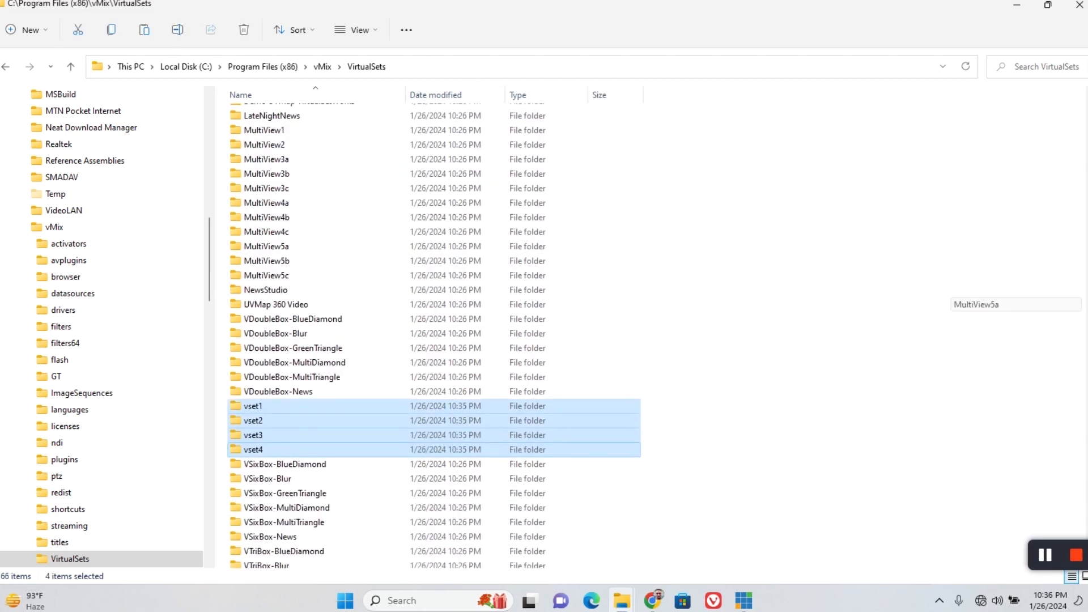
click(800, 355)
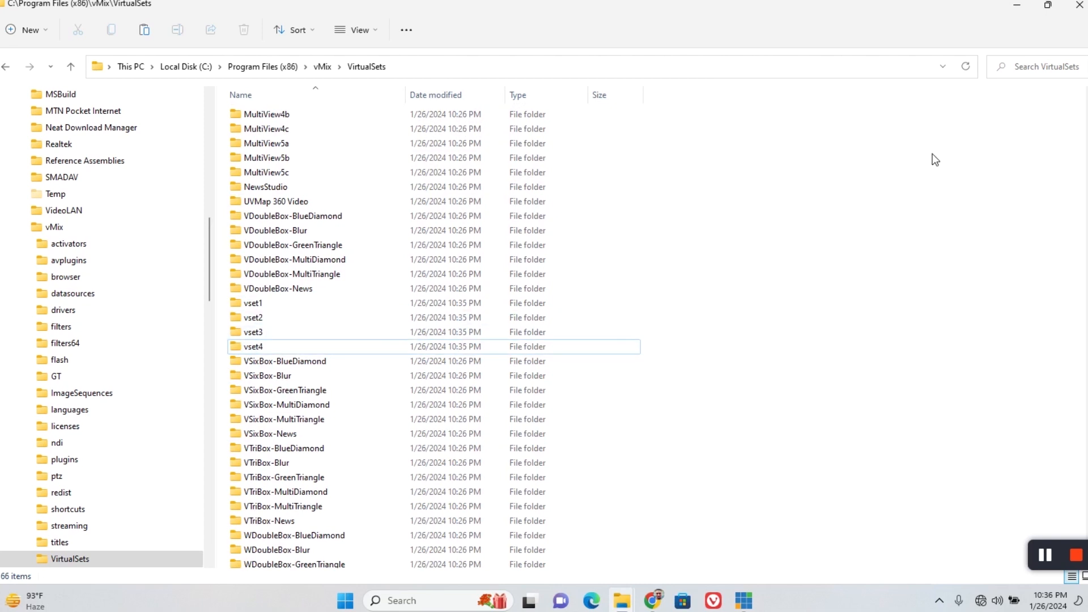
click(1075, 12)
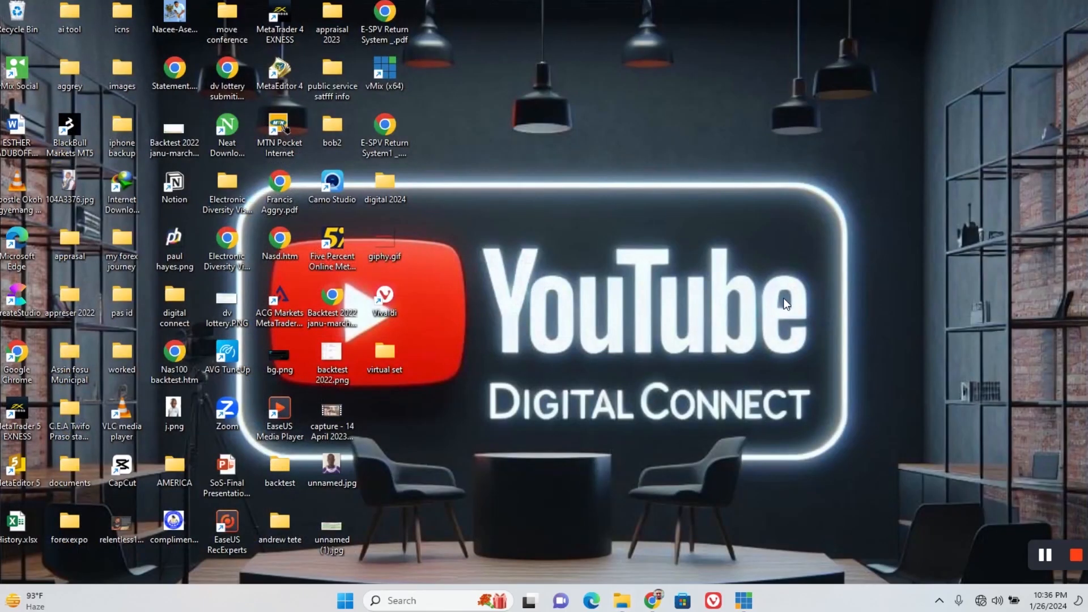
Switch to vMix and add the vset1 virtual set as a new input
click(744, 601)
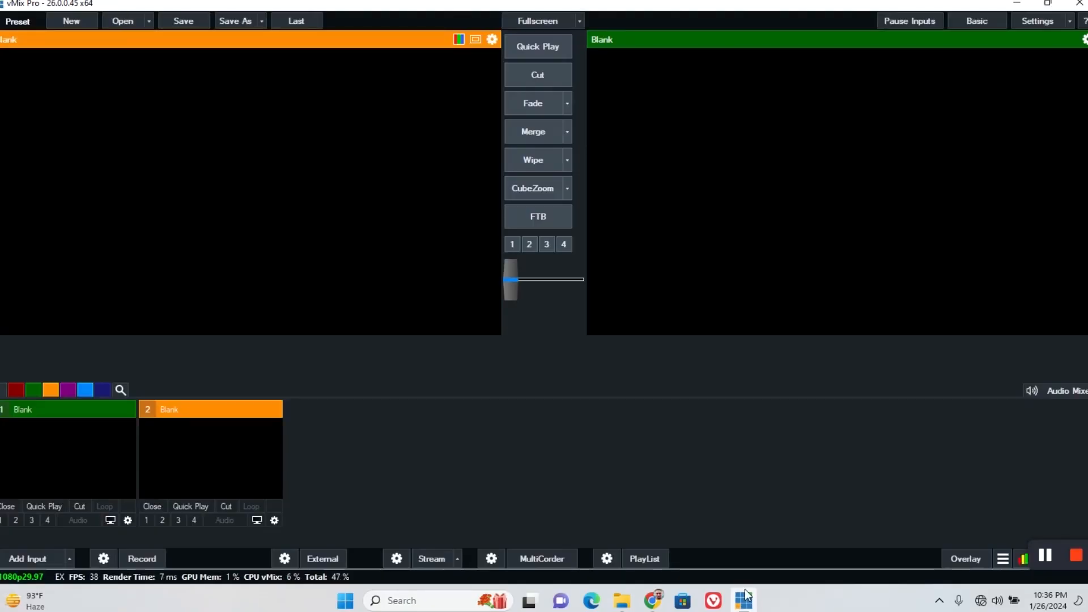
click(22, 558)
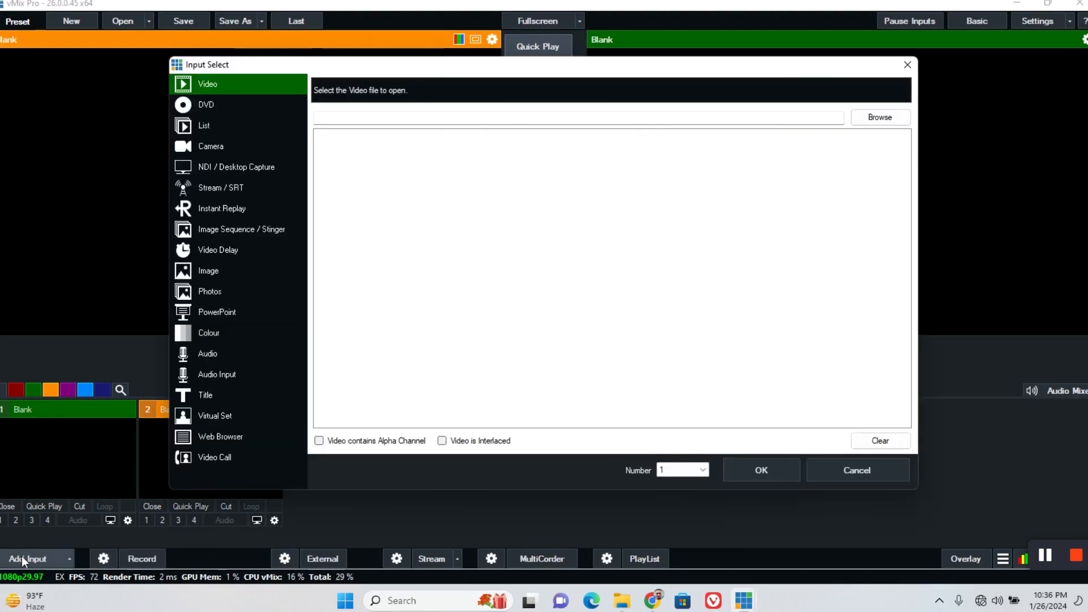
click(213, 416)
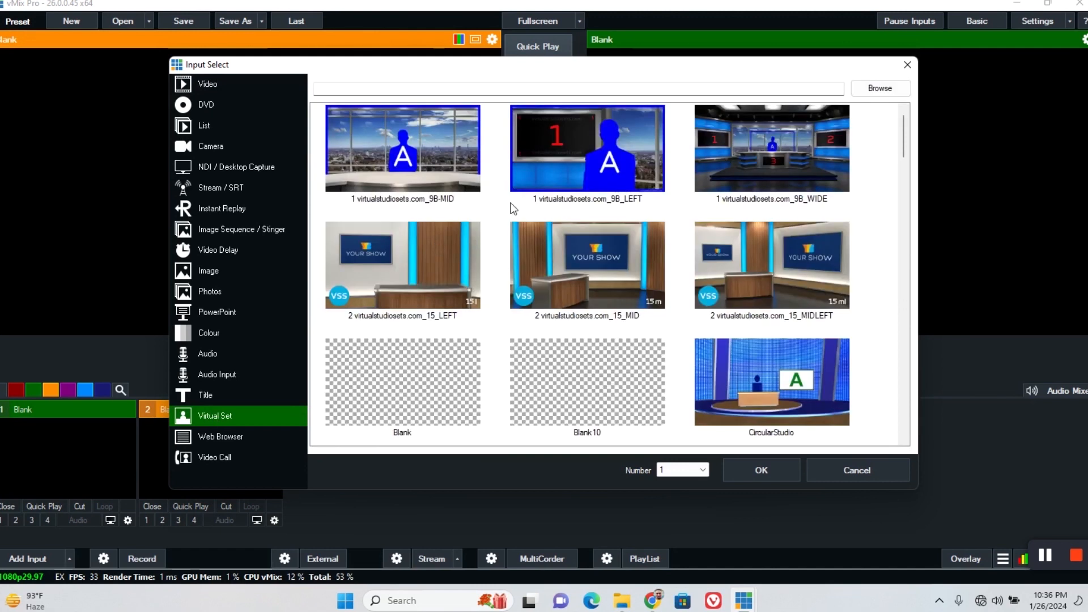
drag(905, 137, 902, 271)
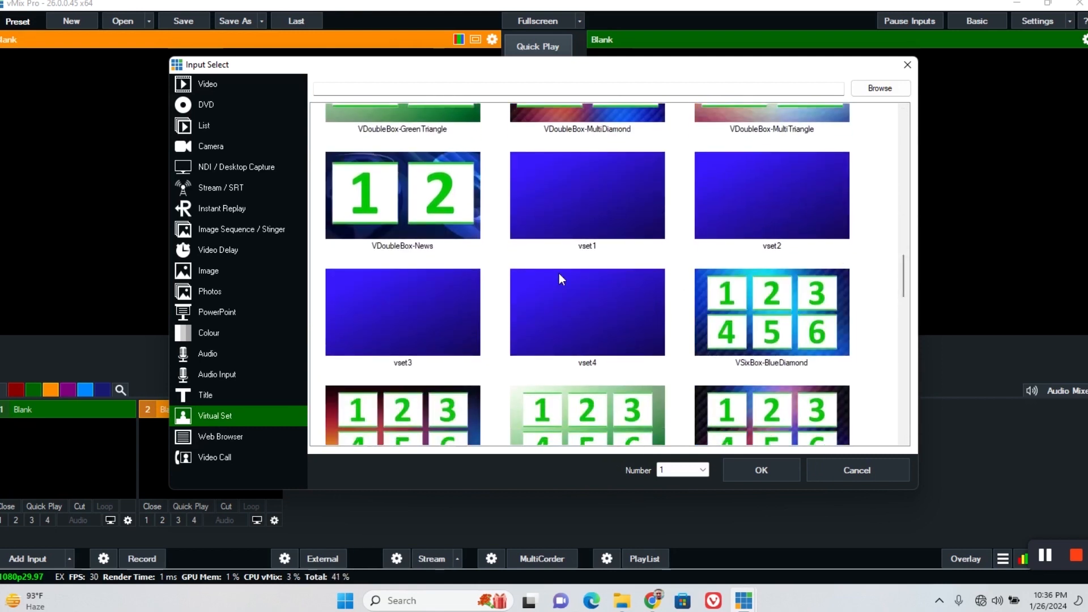
click(618, 220)
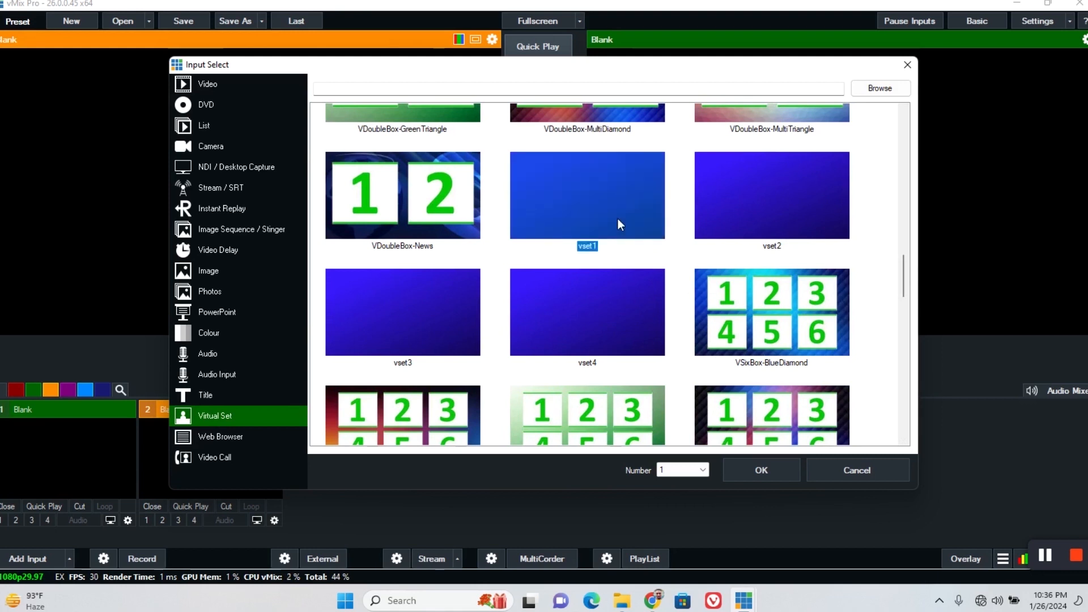
click(768, 470)
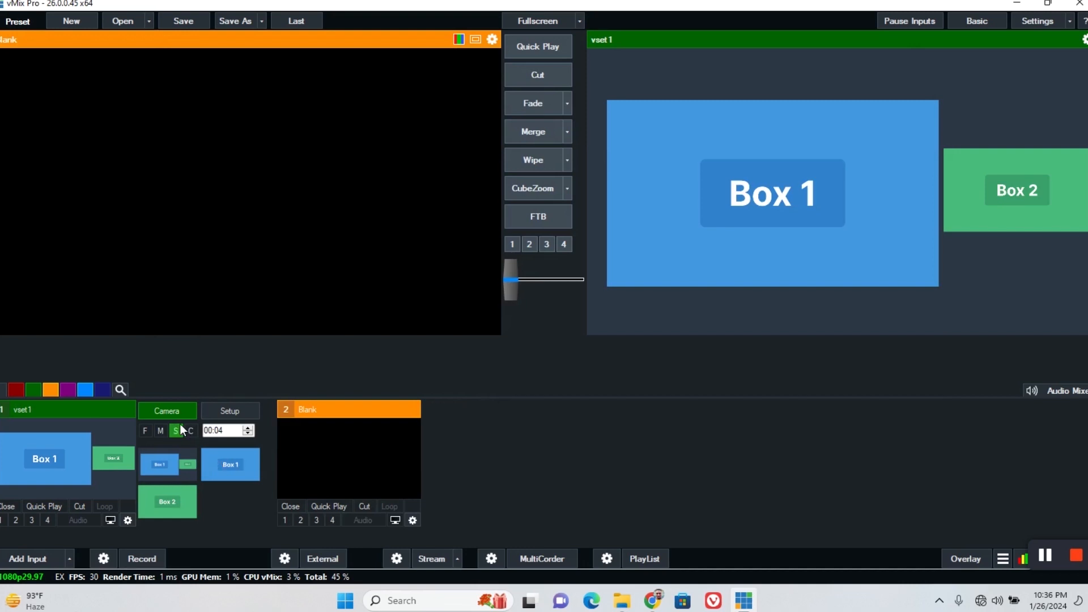
In the vset1 input's setup, assign bible.jpg as the source of the Box1 layer
click(144, 432)
click(230, 412)
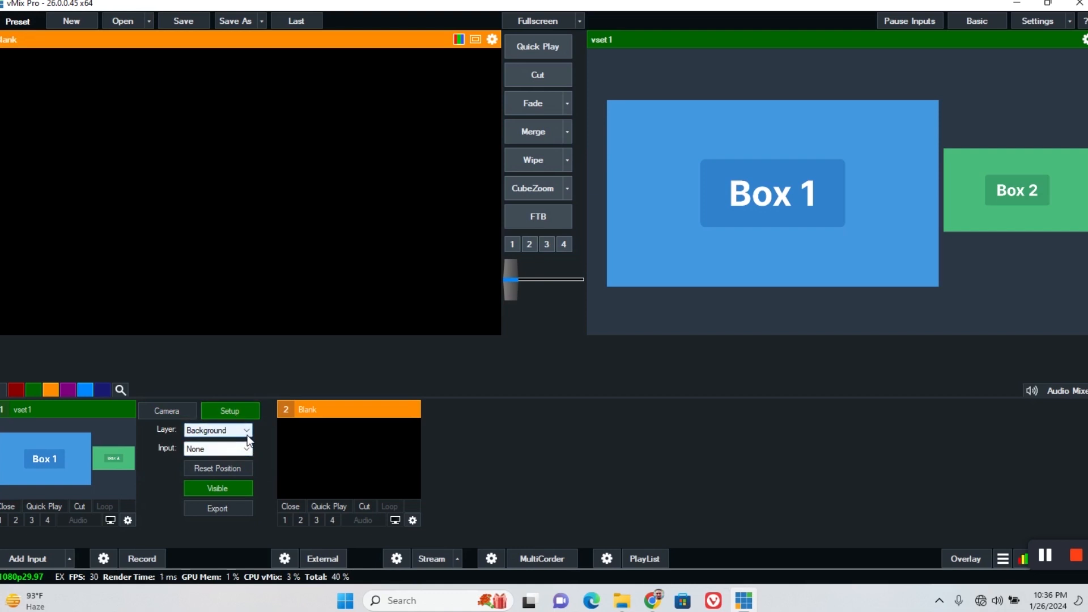
click(247, 434)
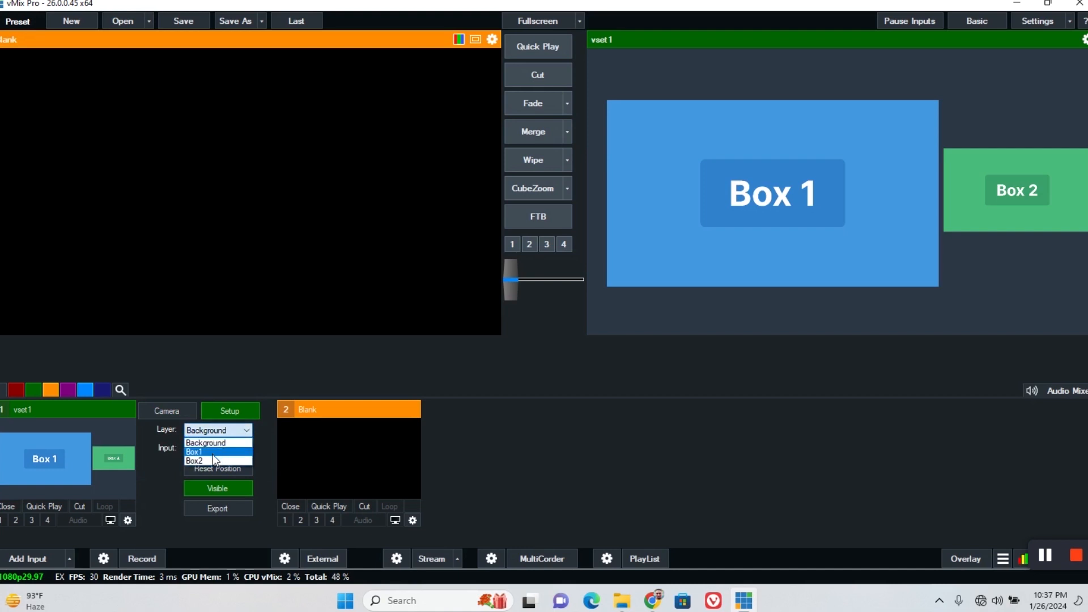
click(206, 452)
click(245, 451)
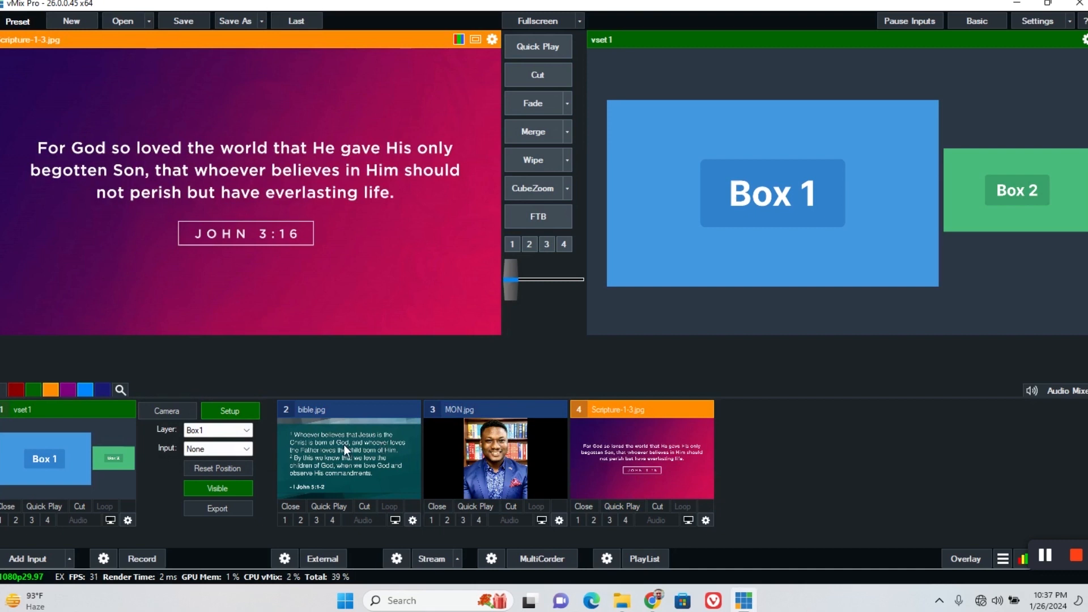
click(324, 452)
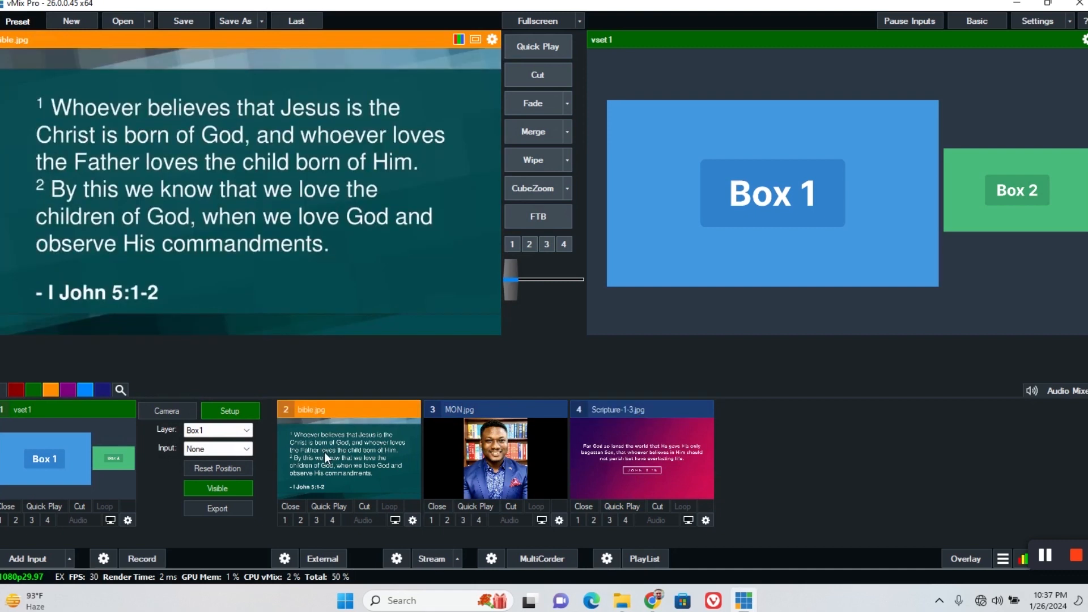
click(245, 449)
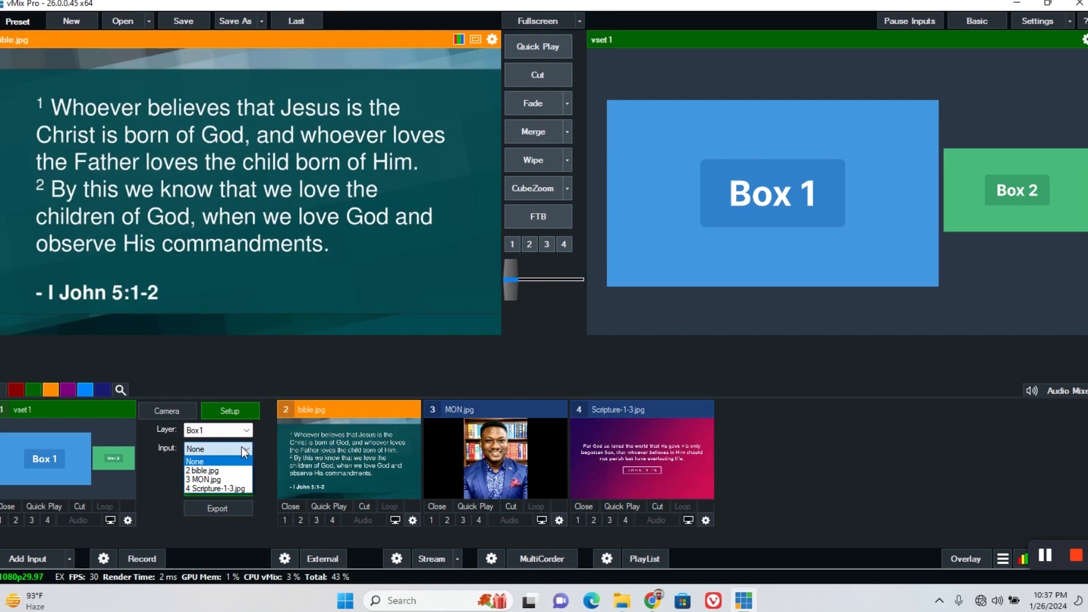
click(210, 469)
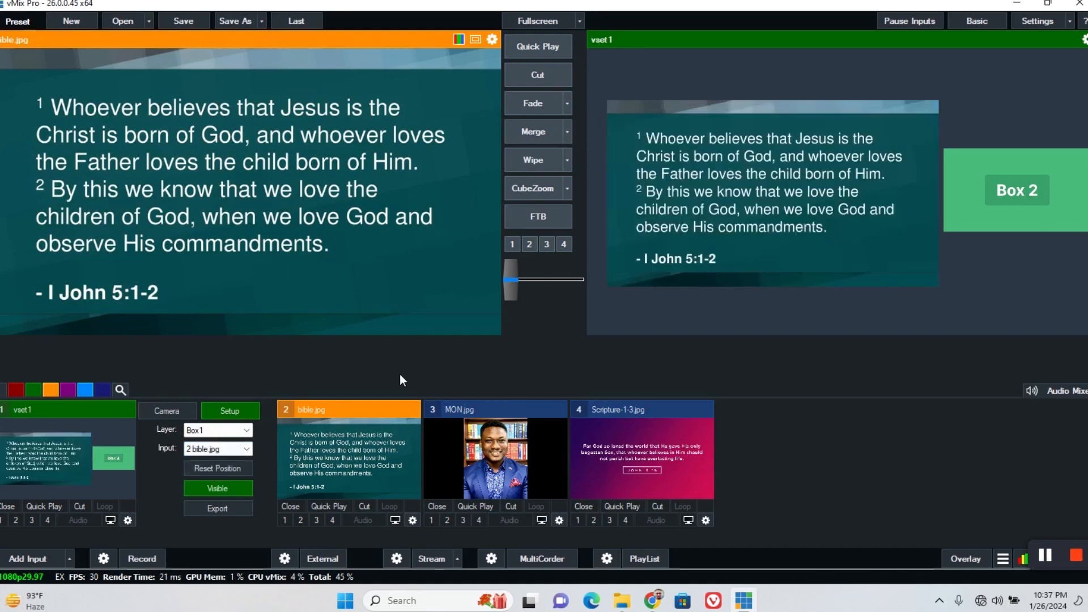
Nudge the Box1 picture slightly up and left in vset1, and set bible.jpg's position Zoom to 0.99675 and Zoom X to 1.023
drag(758, 169, 751, 165)
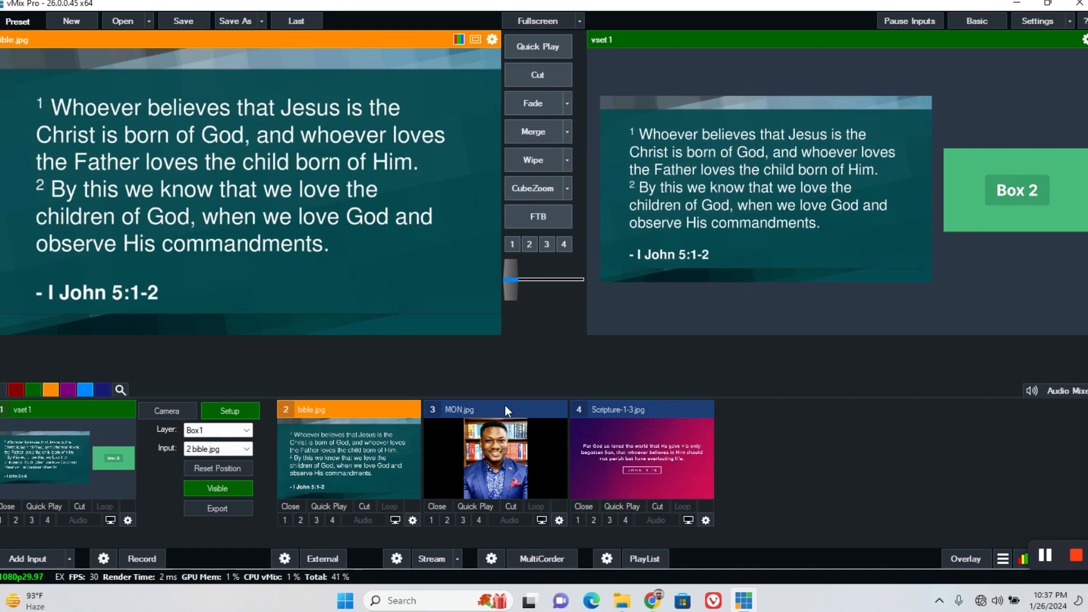
click(411, 520)
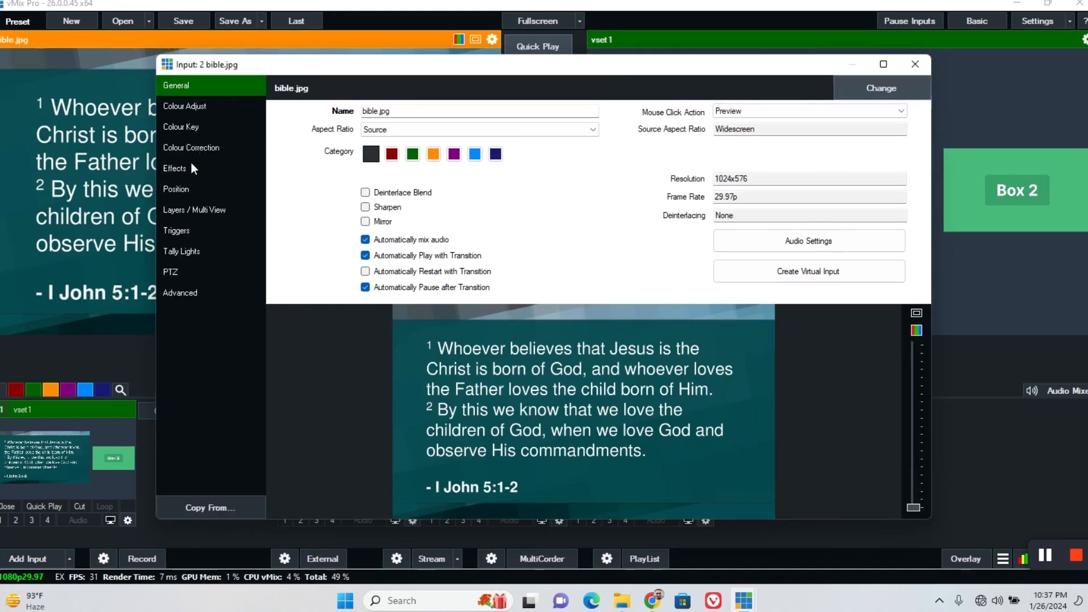
click(166, 187)
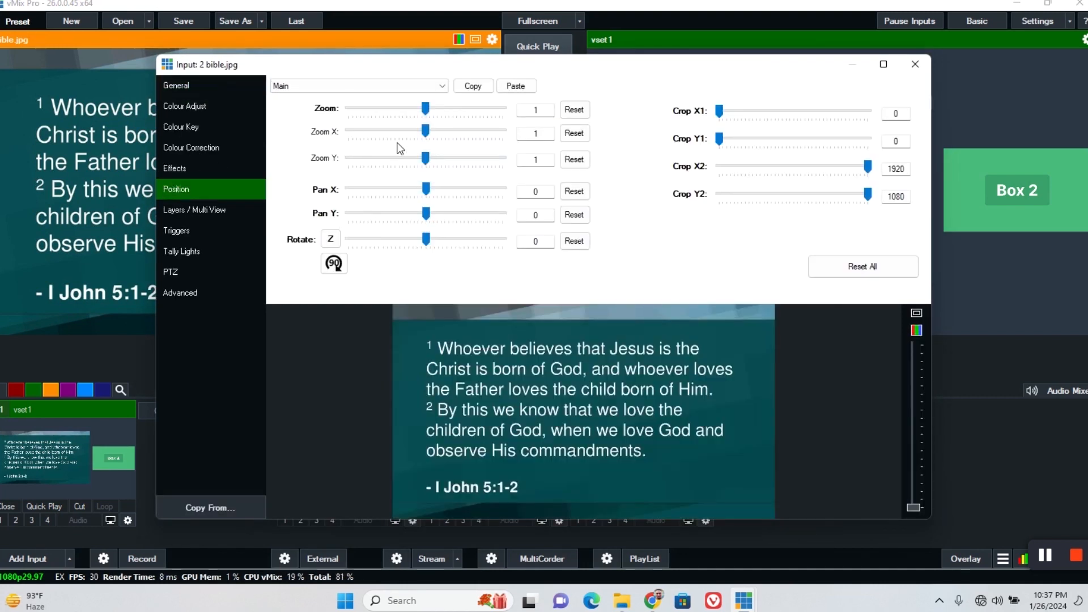
mouse_move(426, 111)
mouse_down()
mouse_move(436, 108)
mouse_move(423, 115)
mouse_up()
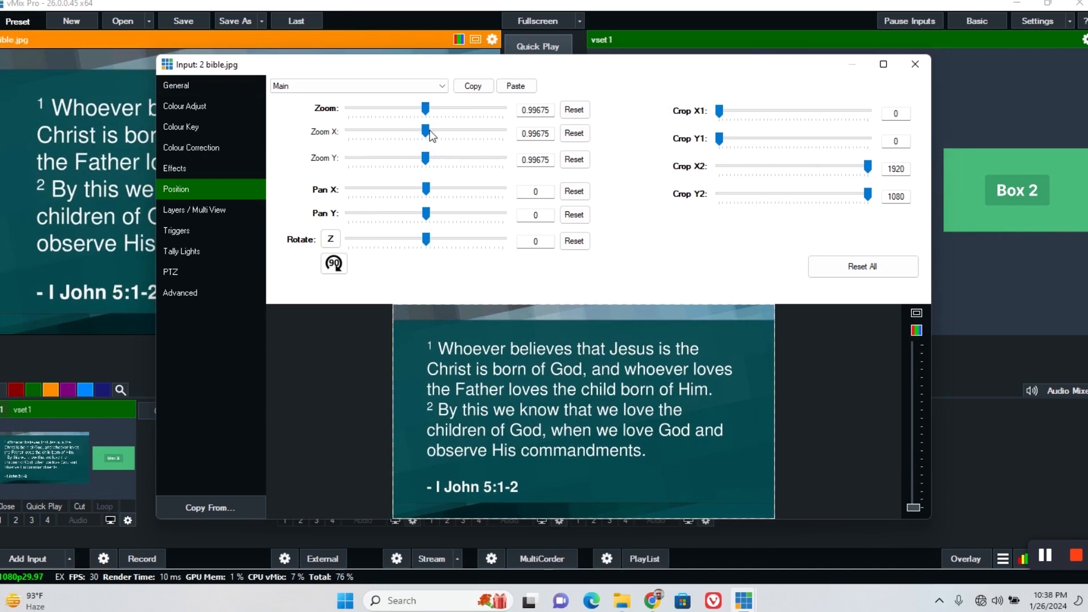
drag(429, 129, 428, 132)
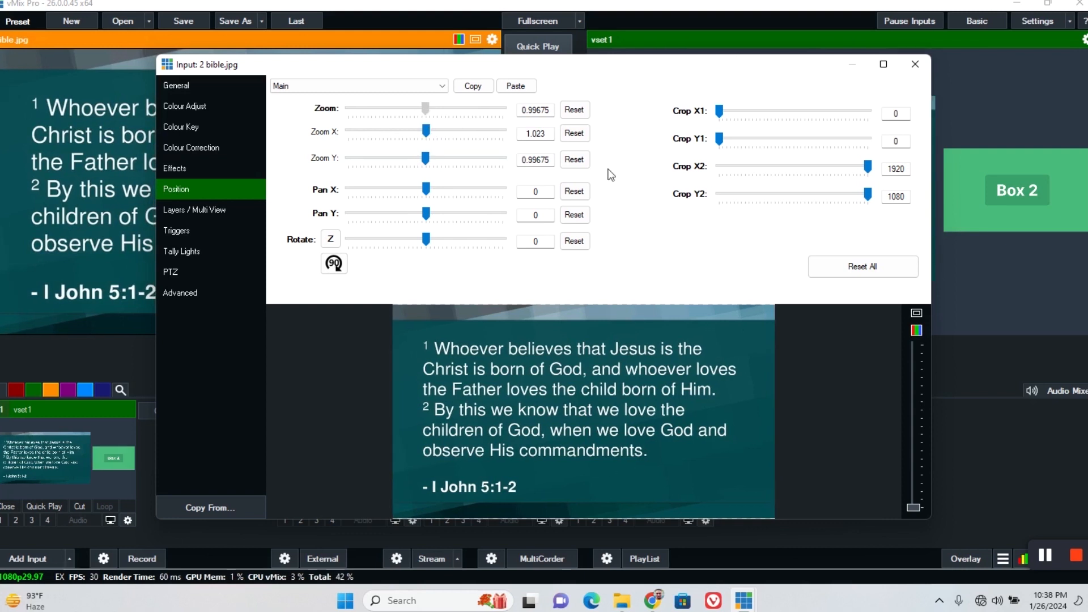
click(916, 63)
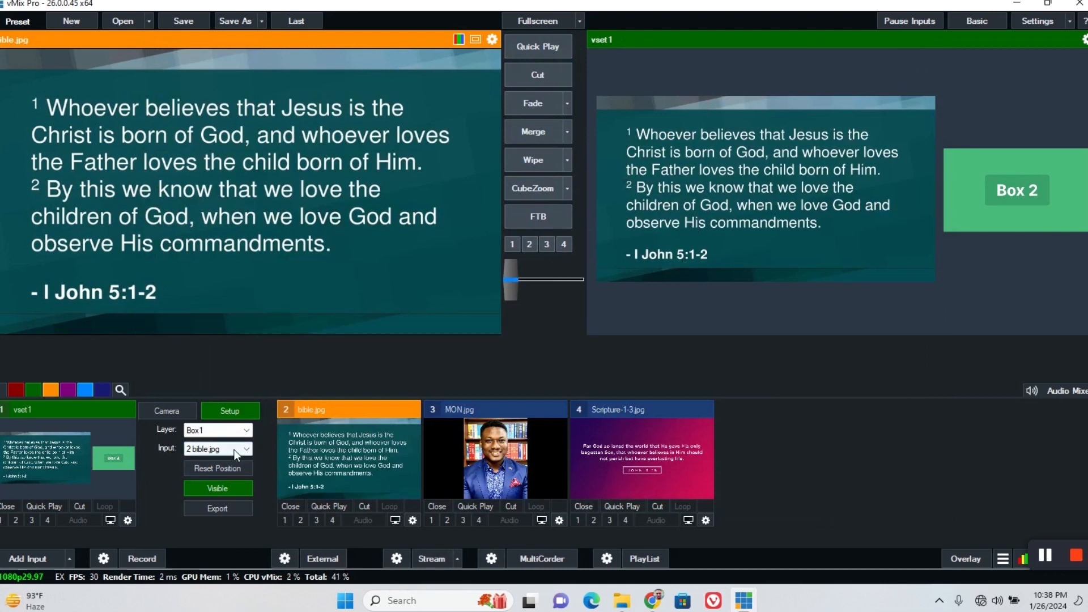
Assign MON.jpg as the source of the Box2 layer in the vset1 input's setup
click(245, 430)
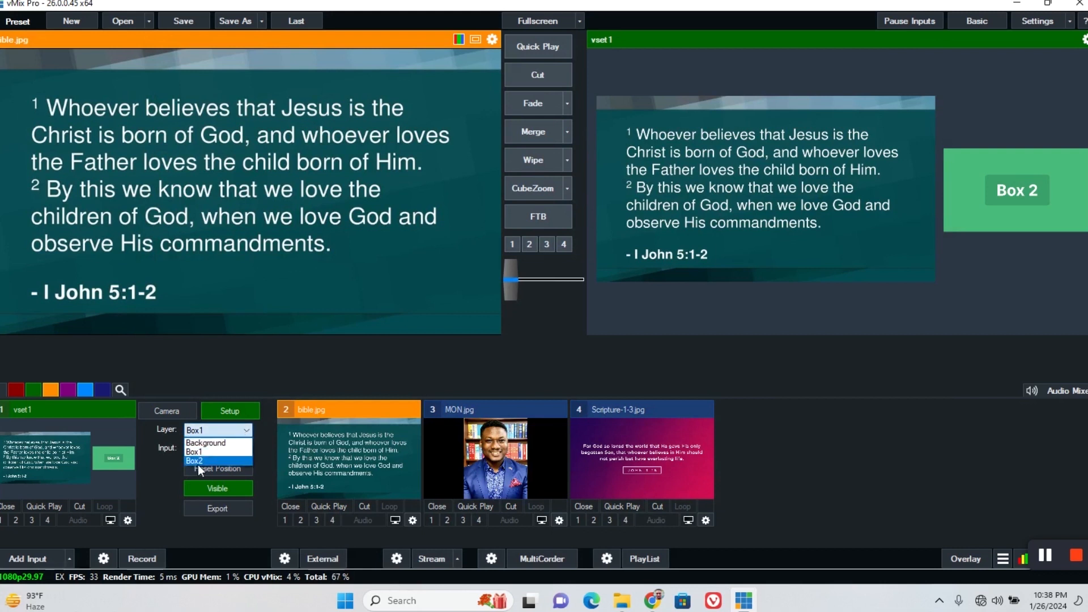
click(203, 458)
click(215, 449)
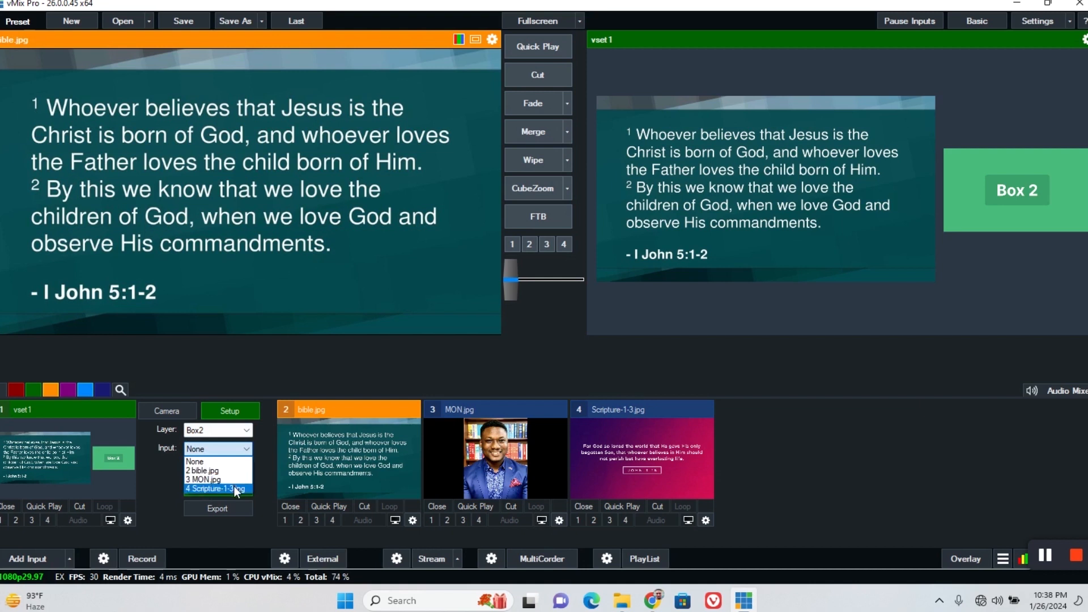
click(227, 477)
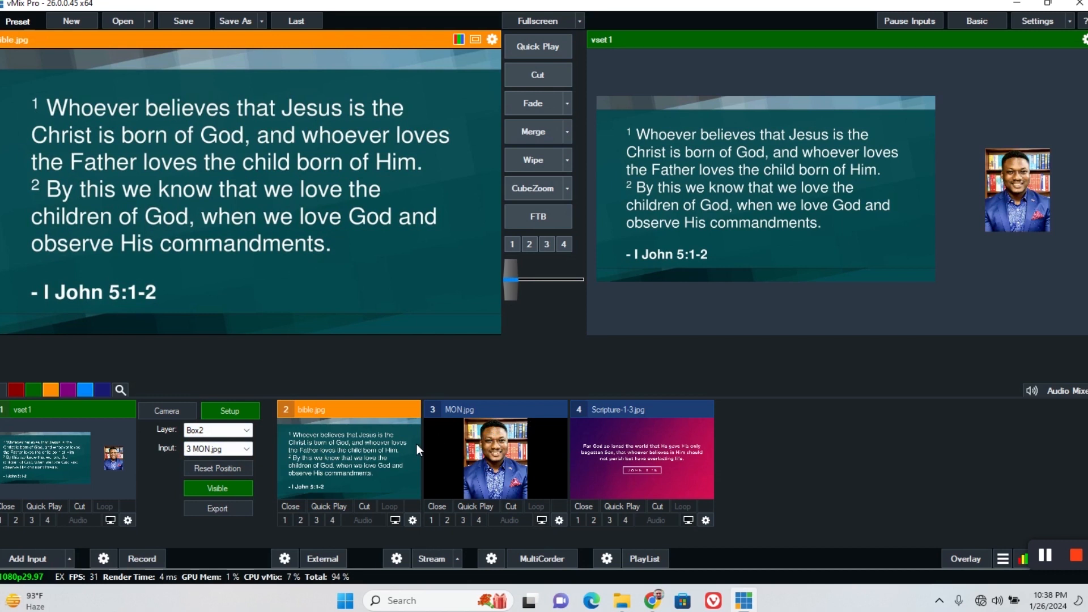
Enlarge MON.jpg and shift it downward in its position settings, and fine-tune the Box2 picture's placement in the vset1 output
click(559, 520)
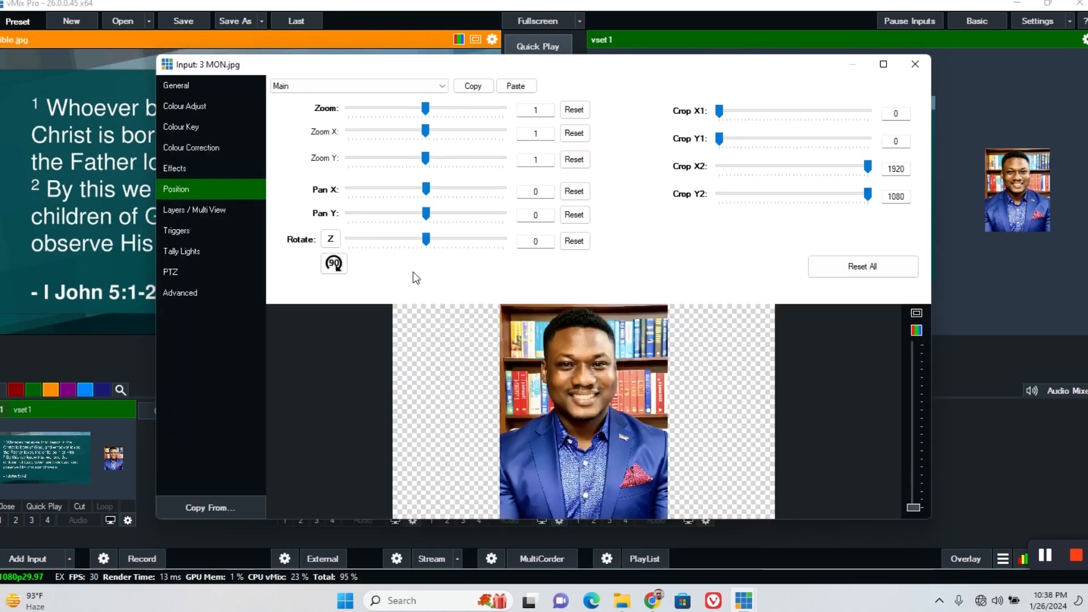
drag(425, 108, 463, 109)
drag(584, 399, 580, 543)
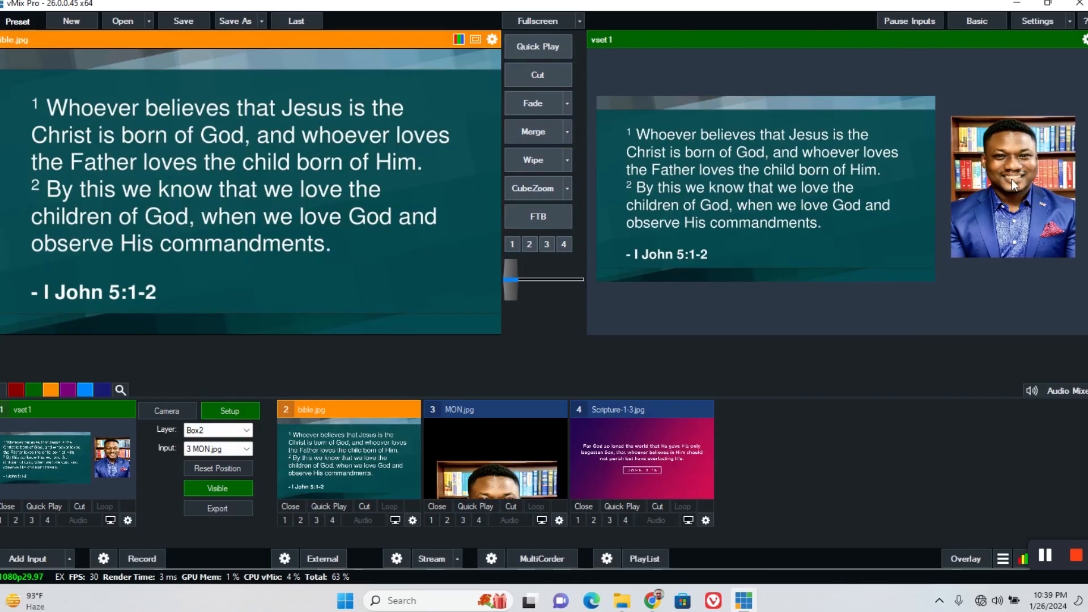
mouse_move(1000, 190)
mouse_down()
mouse_move(1017, 175)
mouse_move(982, 172)
mouse_move(1002, 192)
mouse_up()
mouse_move(823, 220)
mouse_down()
mouse_move(834, 217)
mouse_move(823, 220)
mouse_up()
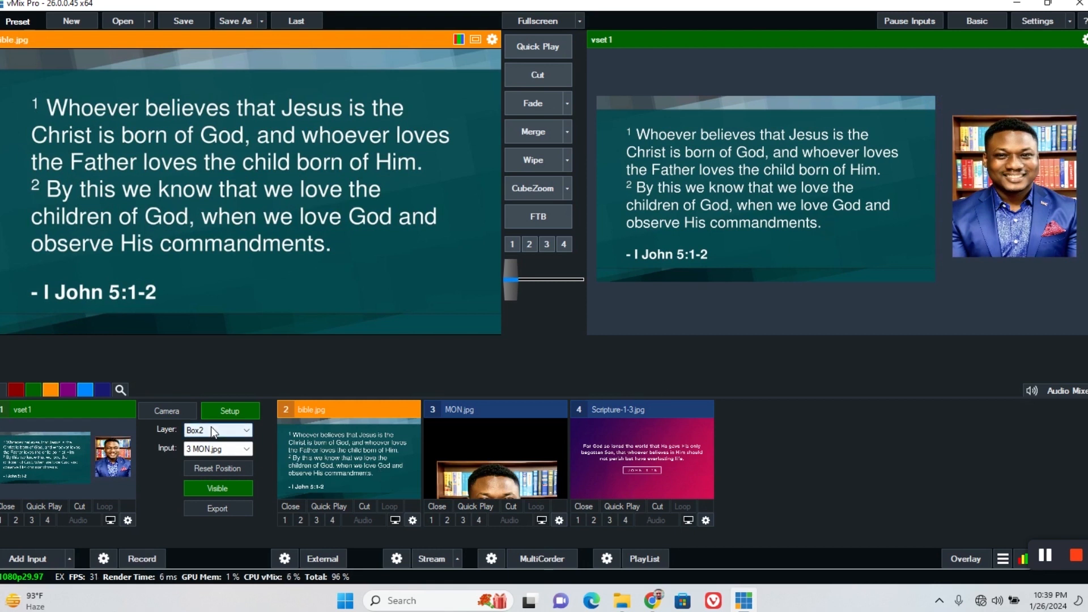
Preview vset1's camera views by switching between the two-box overview, the Box1 close-up and the Box2 close-up, ending on the overview
click(168, 417)
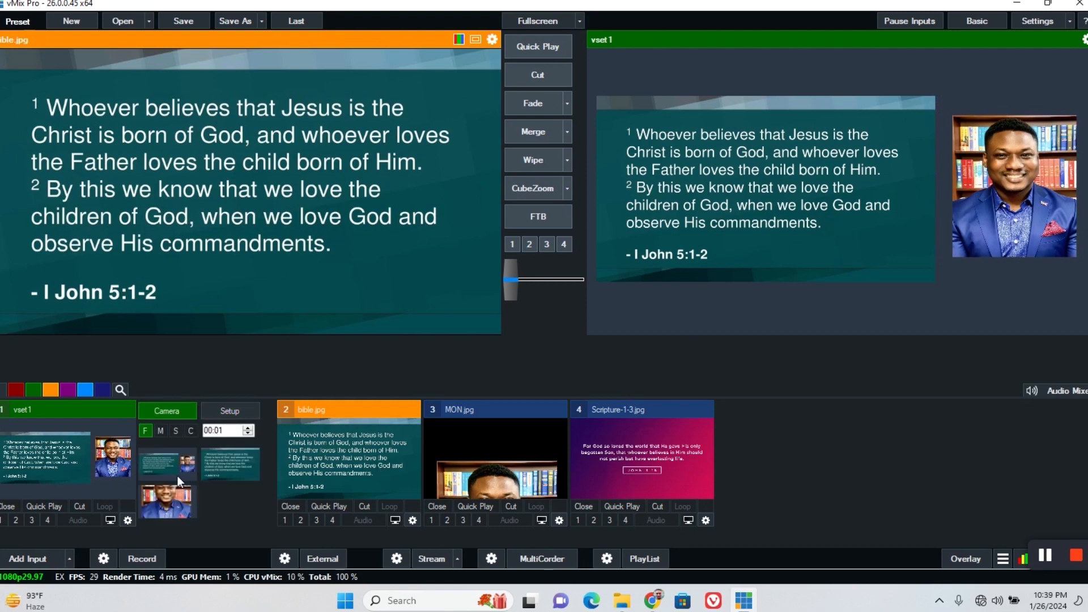
click(225, 471)
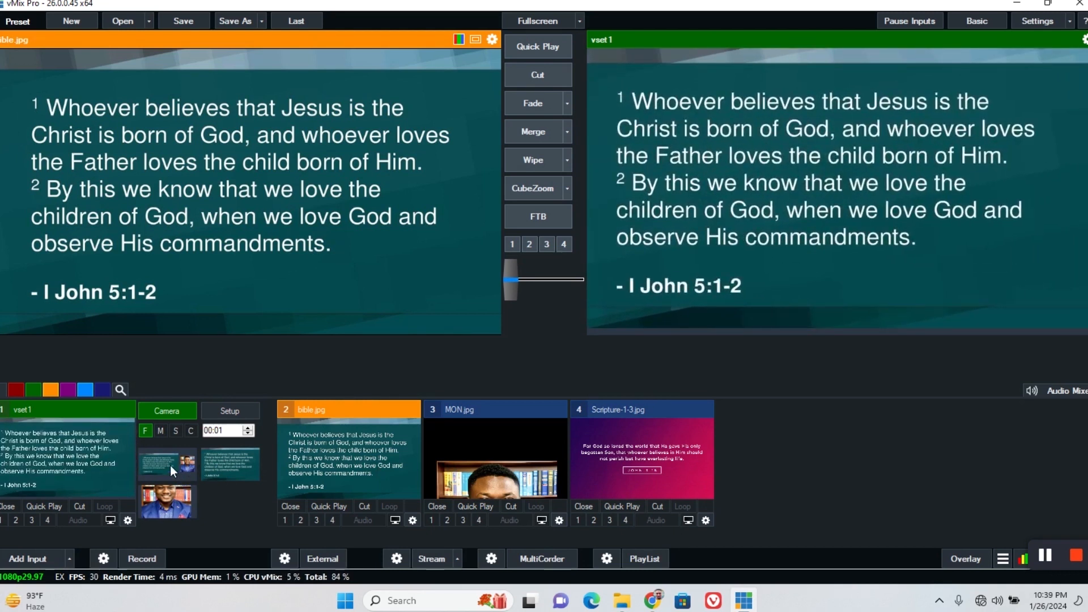
click(170, 464)
click(165, 509)
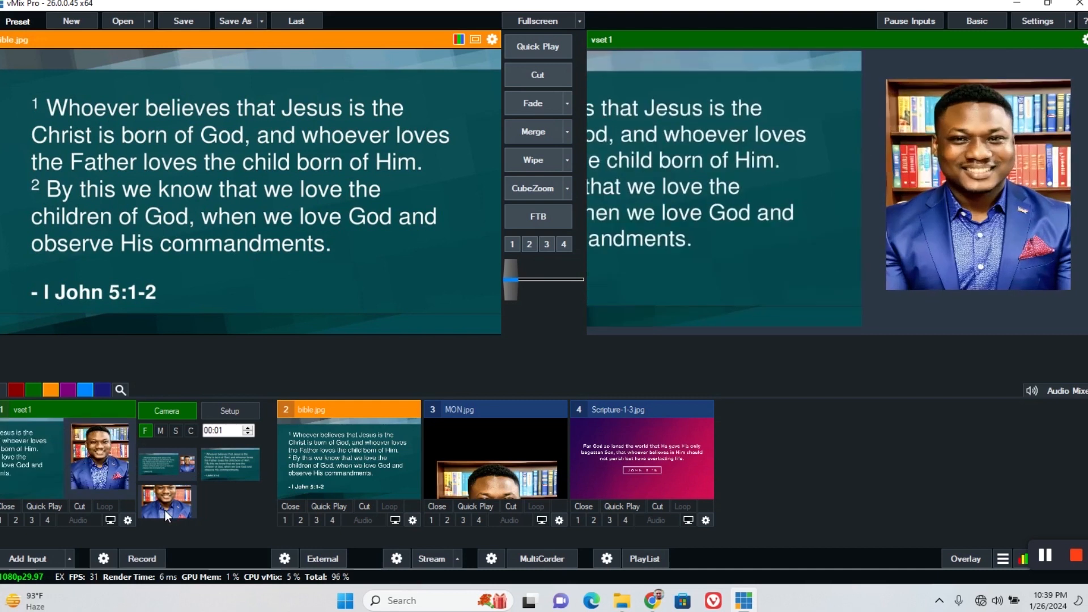
click(236, 477)
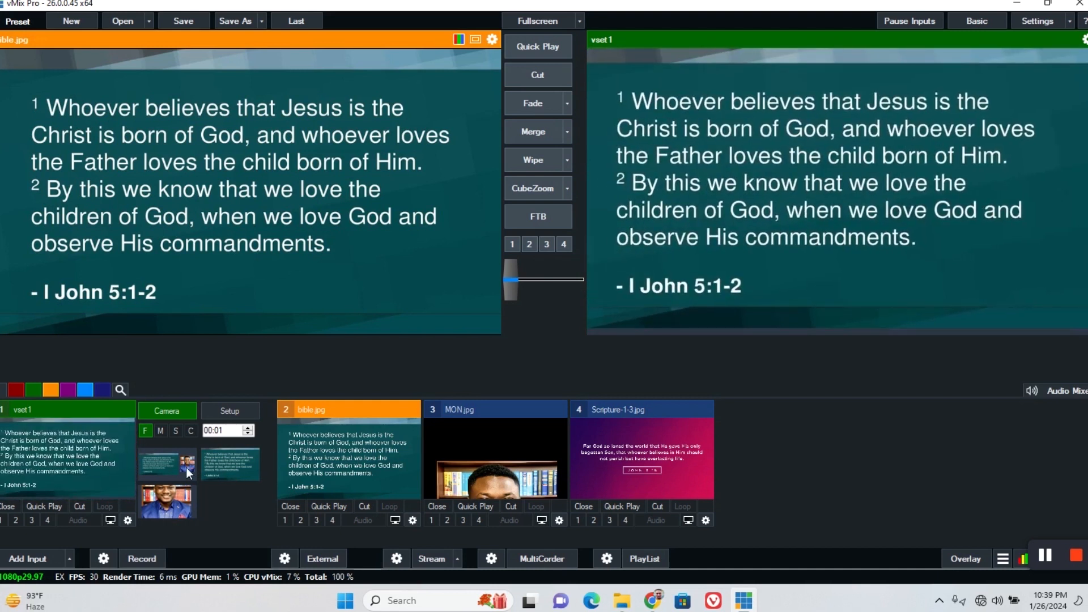
click(186, 467)
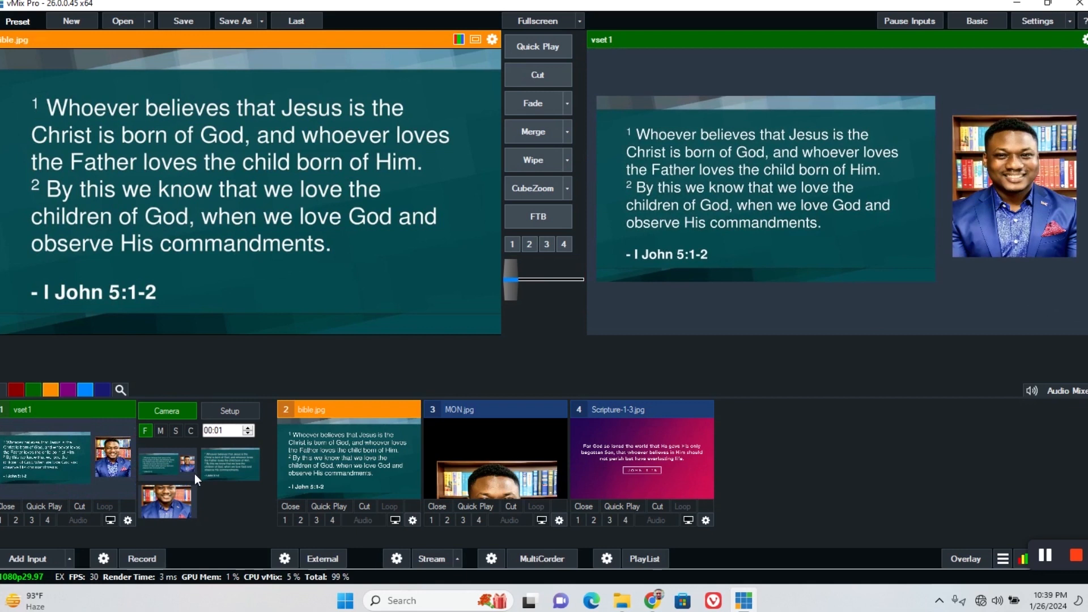
click(171, 494)
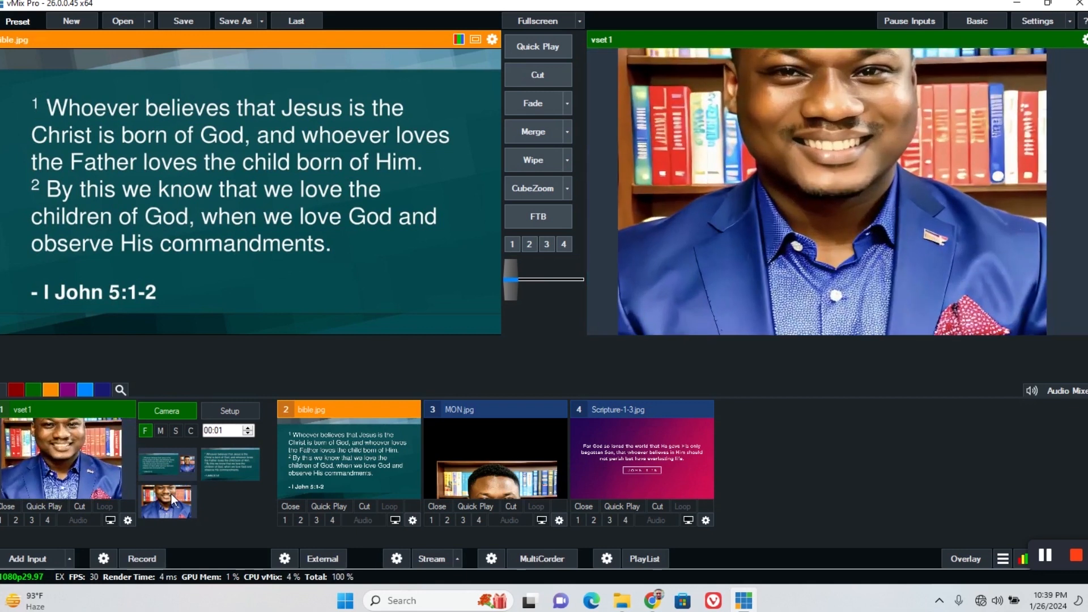
click(173, 470)
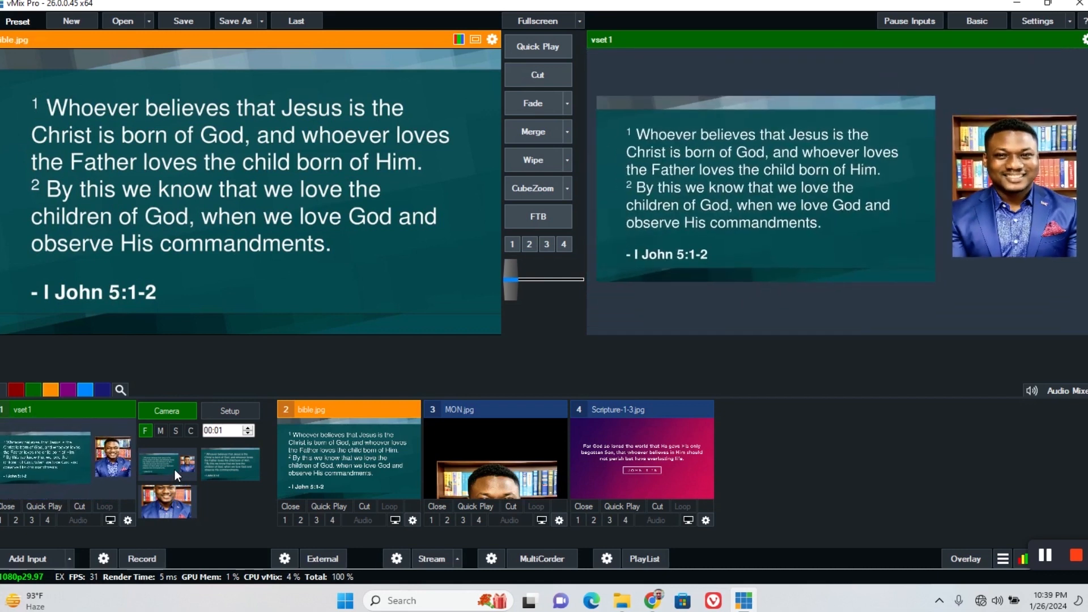
click(163, 497)
click(169, 478)
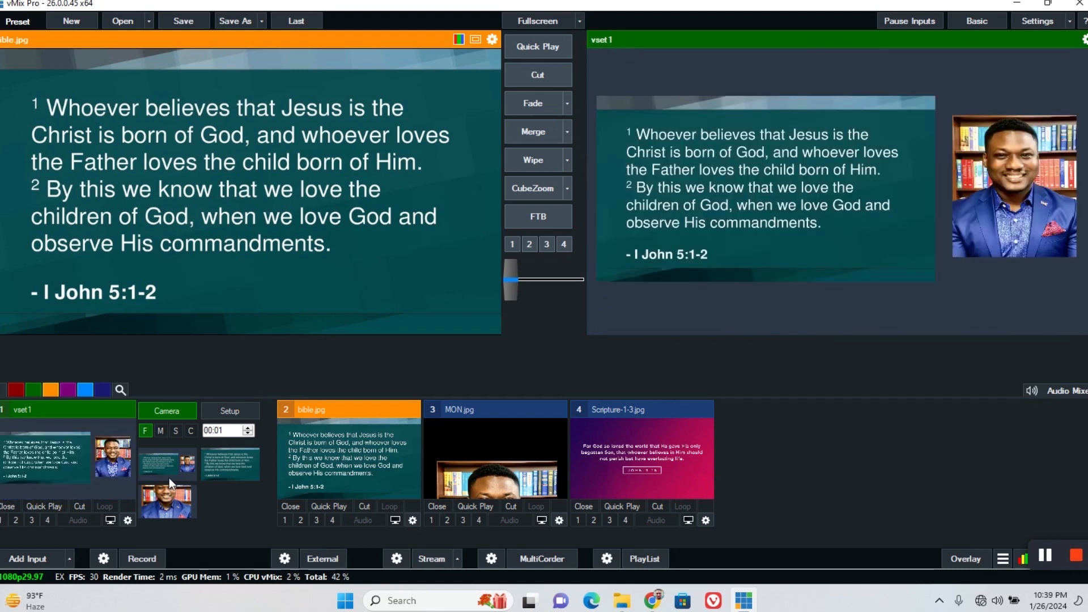